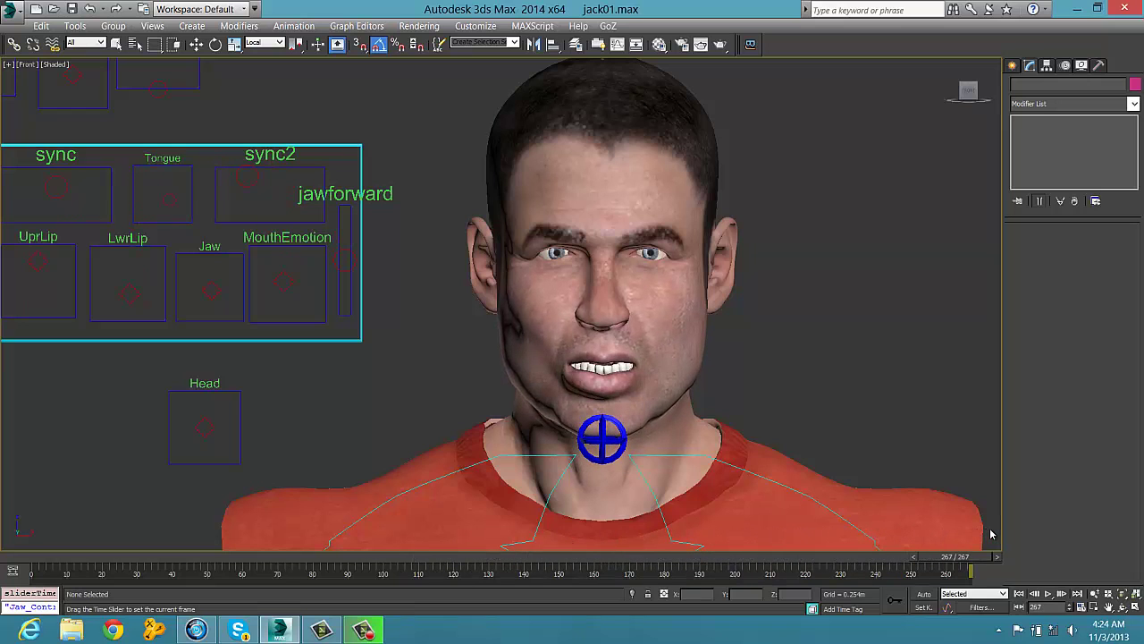
# Step: With Auto Key on at frame 112, turn the Head control to the character's right
pyautogui.click(206, 419)
pyautogui.moveTo(954, 559); pyautogui.dragTo(424, 557)
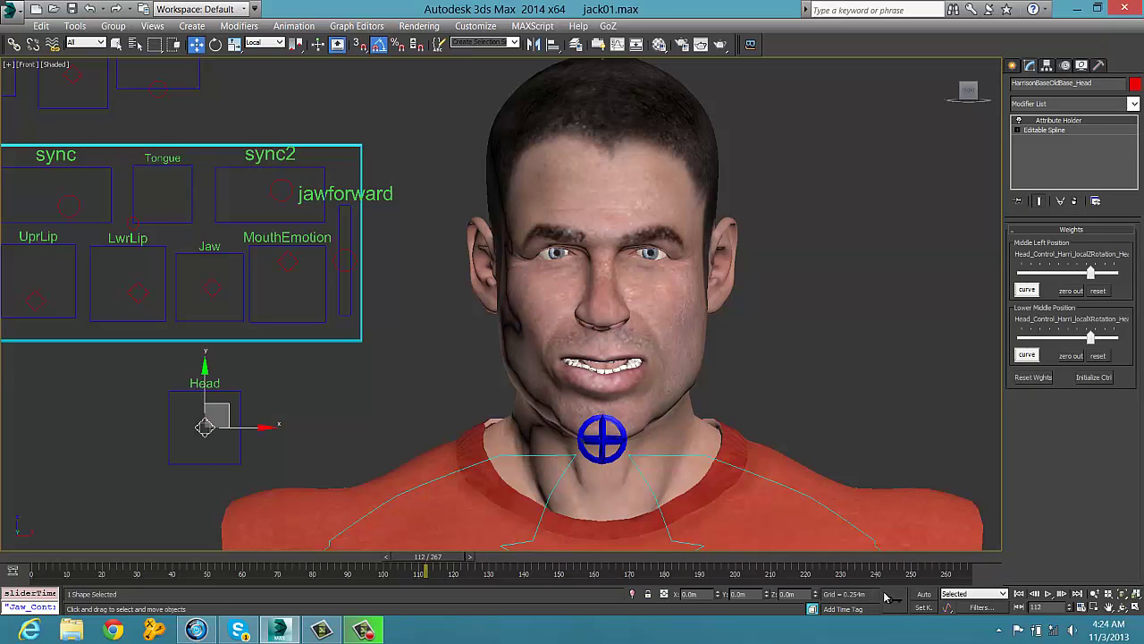
pyautogui.click(924, 594)
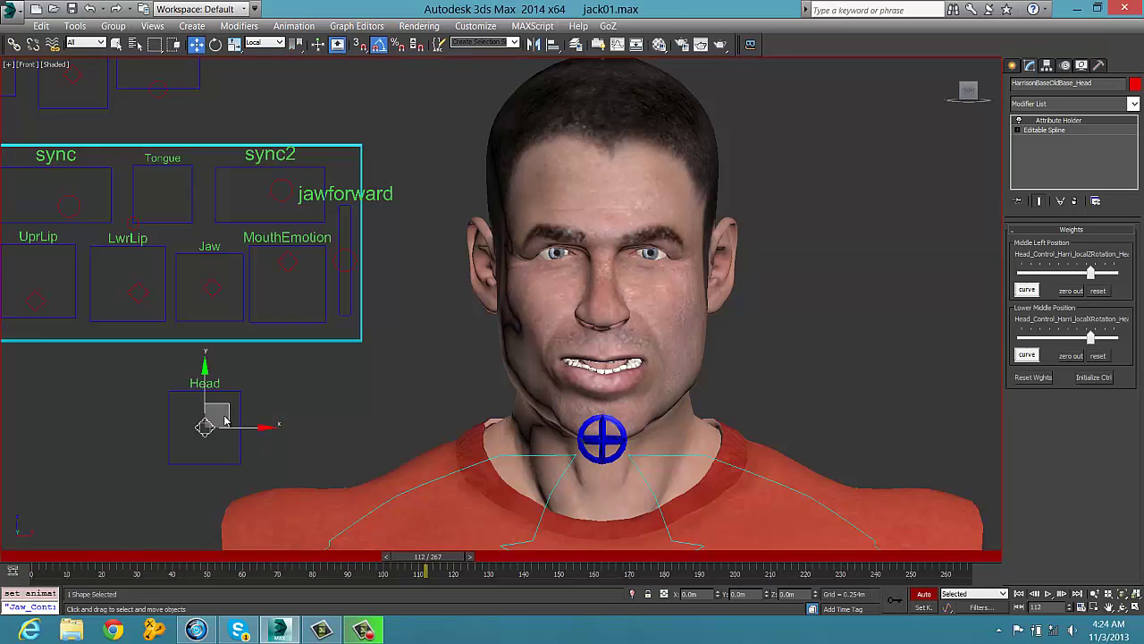
pyautogui.moveTo(227, 408); pyautogui.dragTo(215, 395)
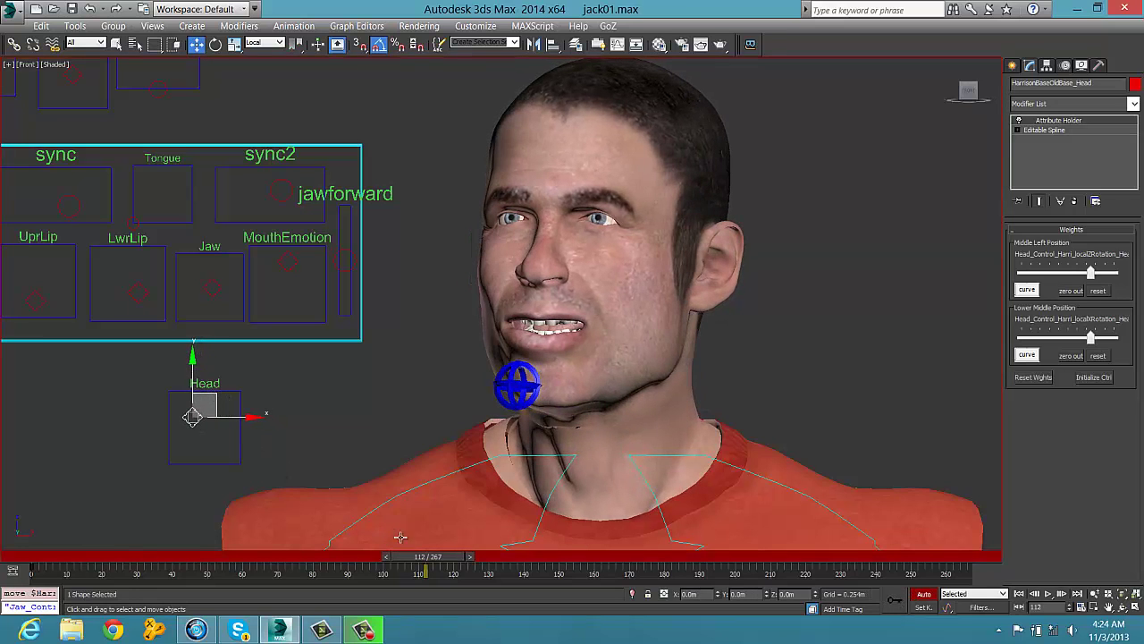
# Step: Move the head-turn key from frame 112 to frame 58 and preview up to frame 45
pyautogui.moveTo(390, 559); pyautogui.dragTo(9, 559)
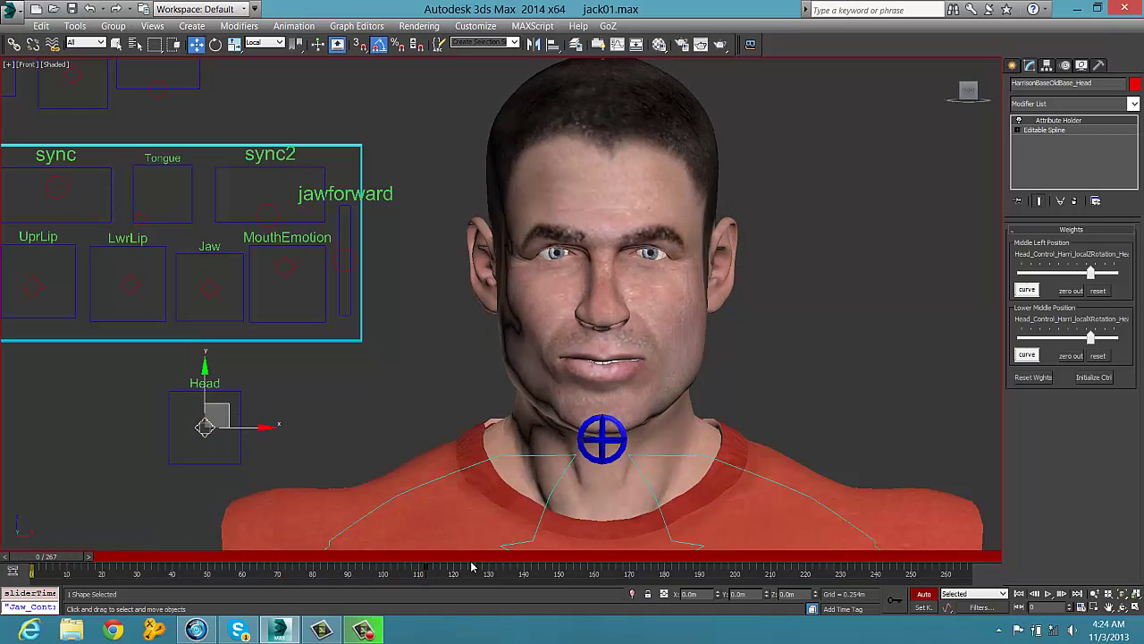
pyautogui.moveTo(417, 573); pyautogui.dragTo(195, 565)
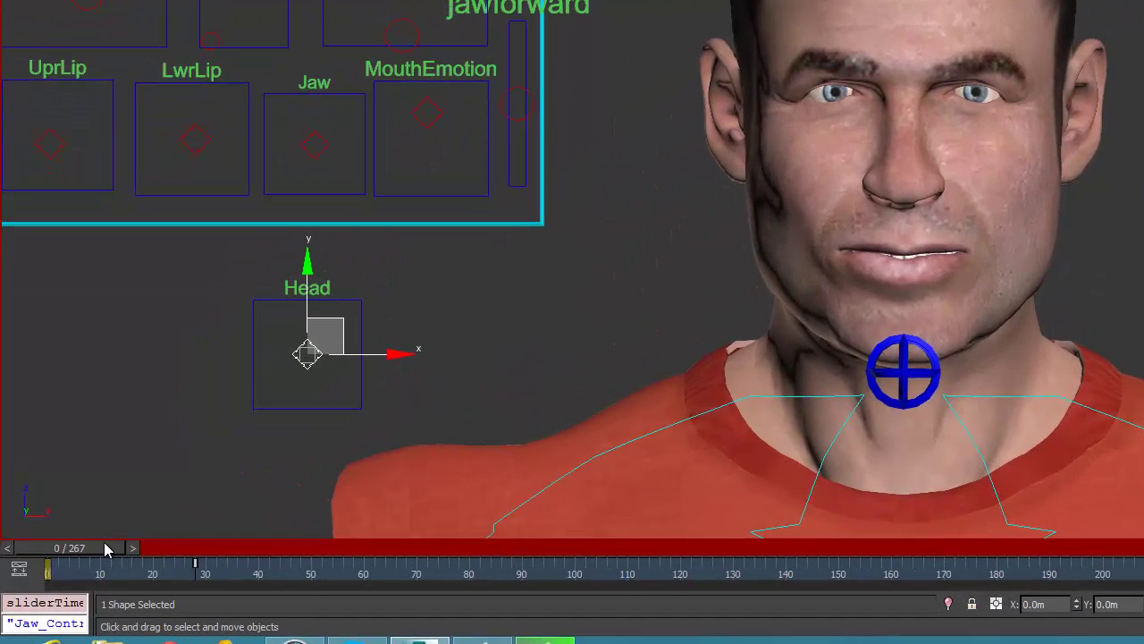
pyautogui.moveTo(104, 549); pyautogui.dragTo(330, 547)
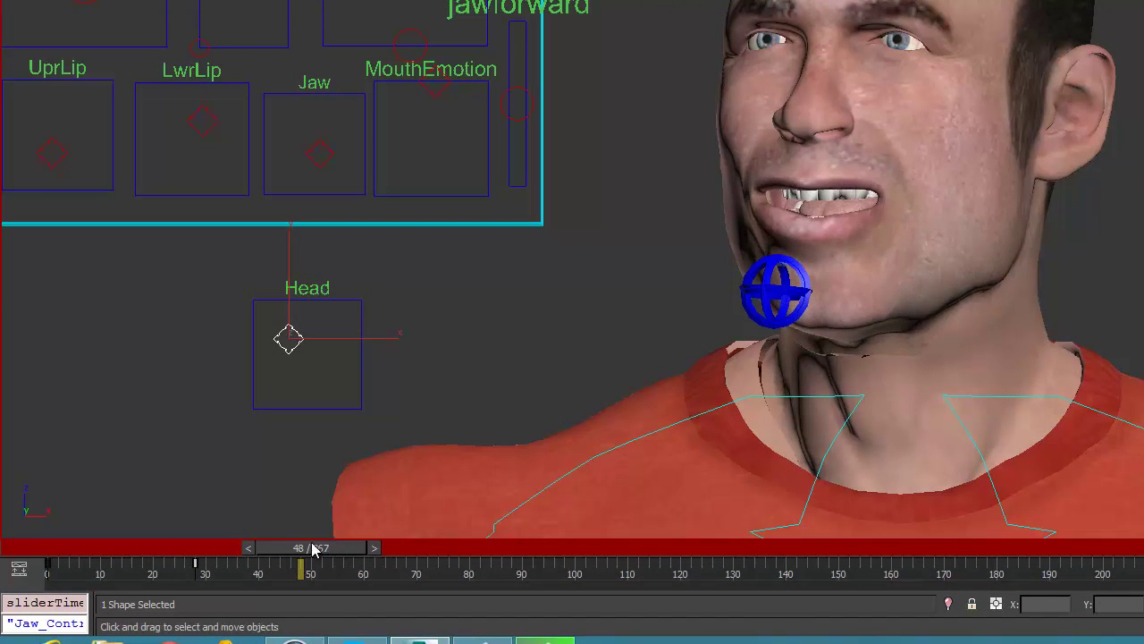
# Step: Copy the frame 28 key to frame 40 and turn the head further at frame 64
pyautogui.keyDown('shift'); pyautogui.moveTo(205, 565); pyautogui.dragTo(401, 549); pyautogui.keyUp('shift')
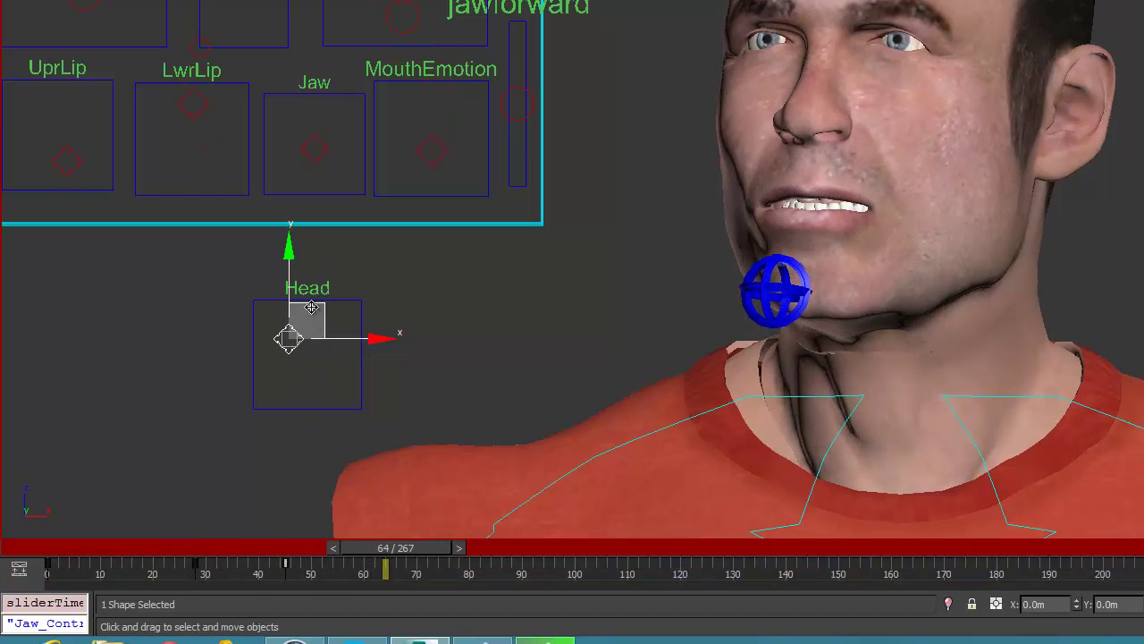
pyautogui.moveTo(321, 306); pyautogui.dragTo(351, 330)
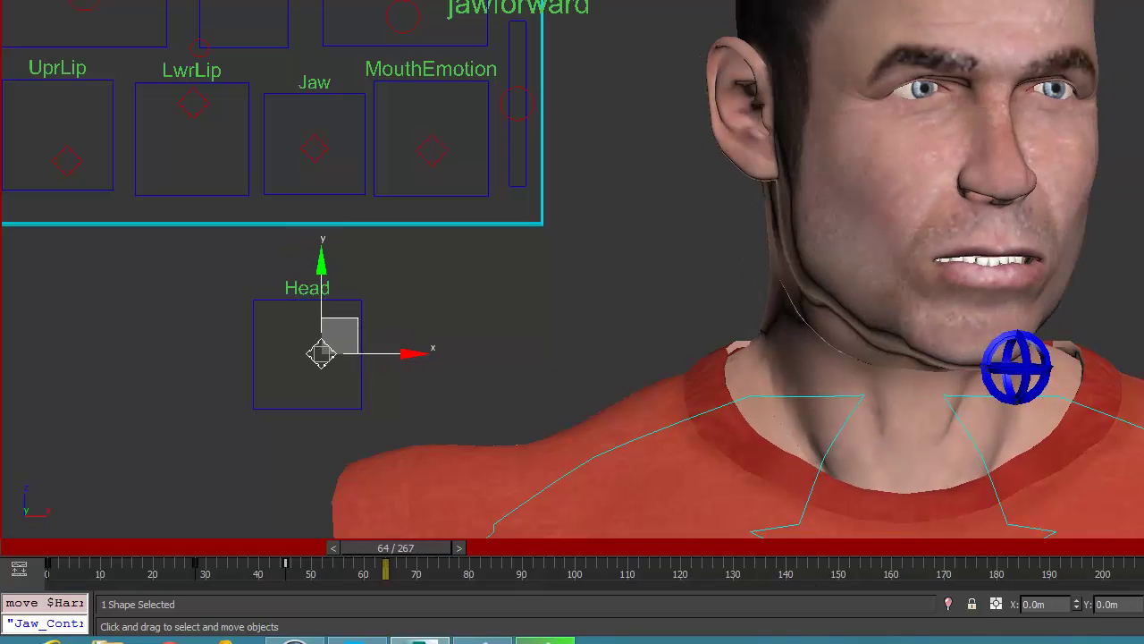
pyautogui.moveTo(406, 556); pyautogui.dragTo(512, 557)
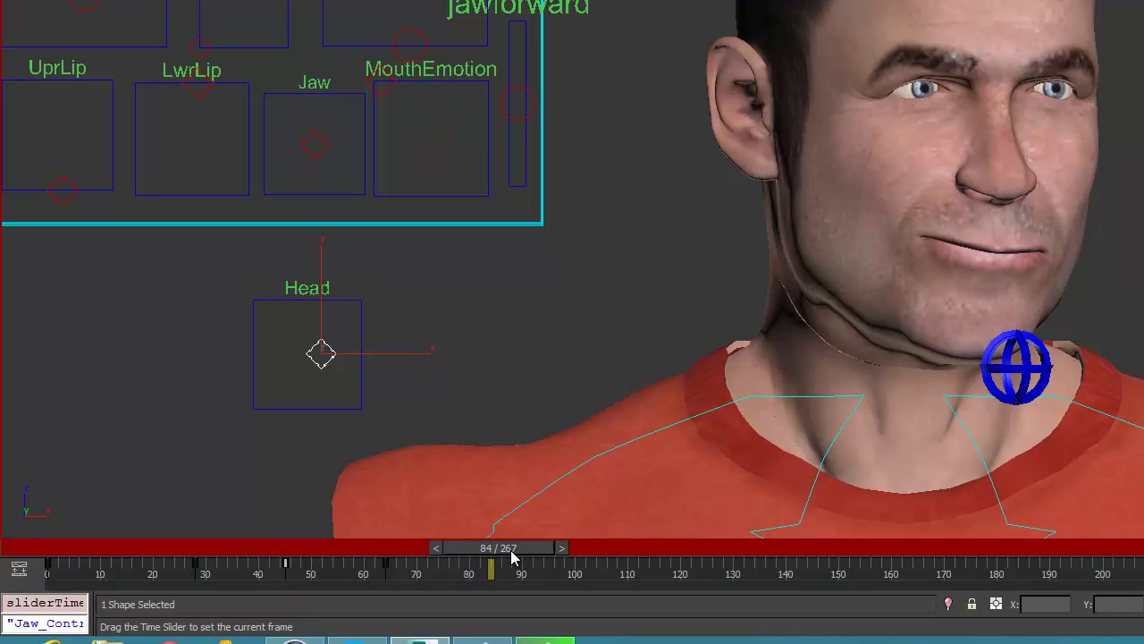
# Step: Copy the frame 64 key to about frame 83, then turn the head back toward the camera
pyautogui.click(385, 563)
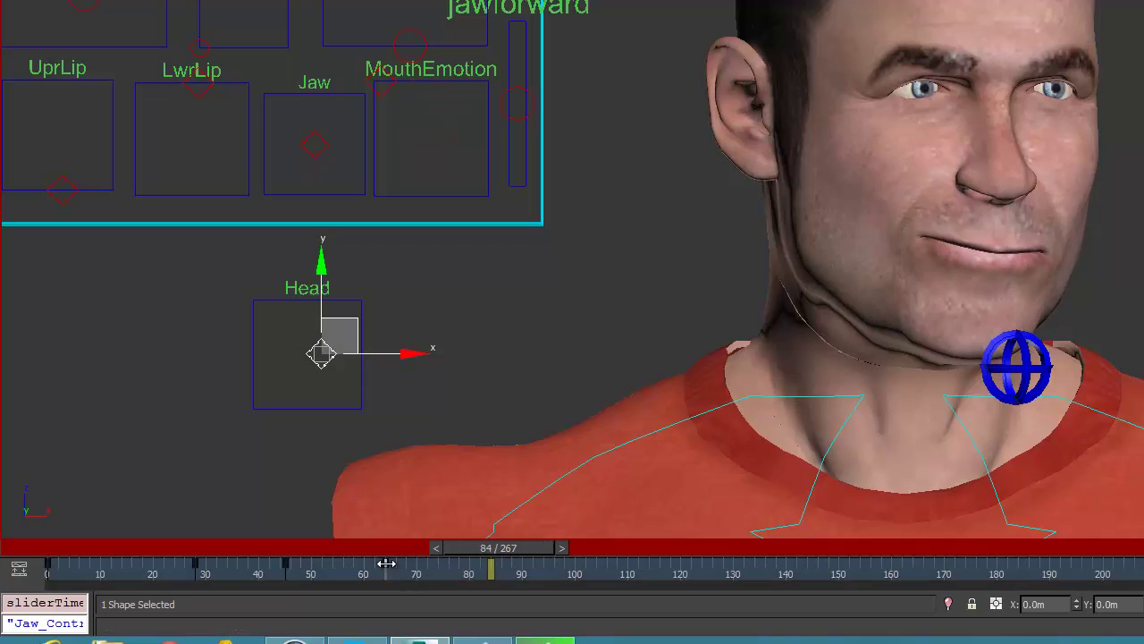
pyautogui.keyDown('shift'); pyautogui.moveTo(387, 564); pyautogui.dragTo(629, 557); pyautogui.keyUp('shift')
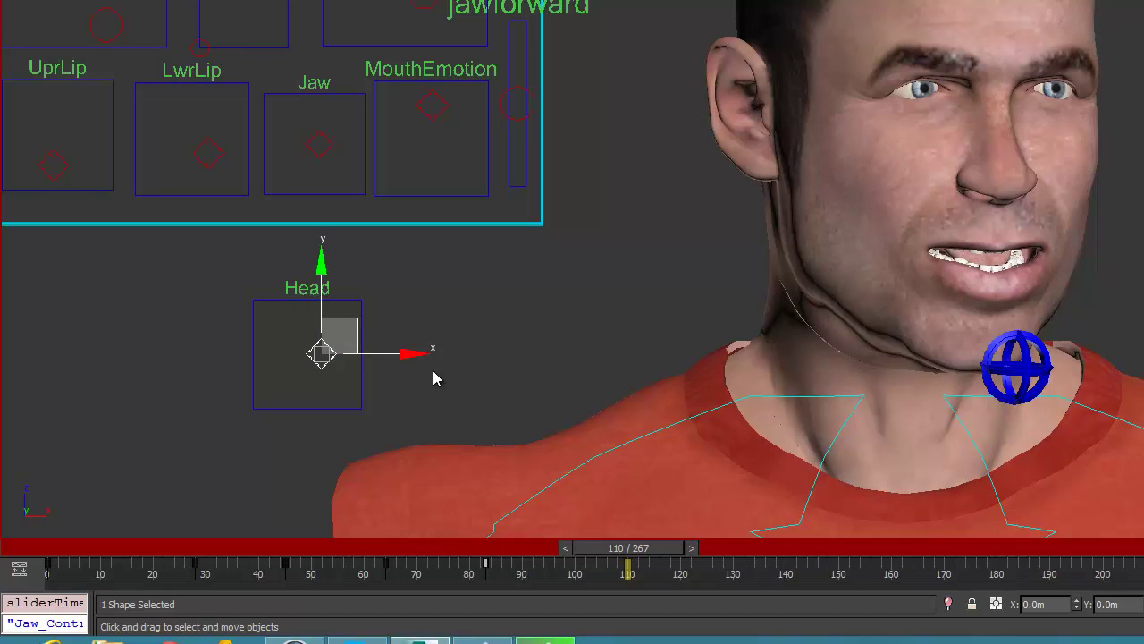
pyautogui.moveTo(413, 365); pyautogui.dragTo(397, 354)
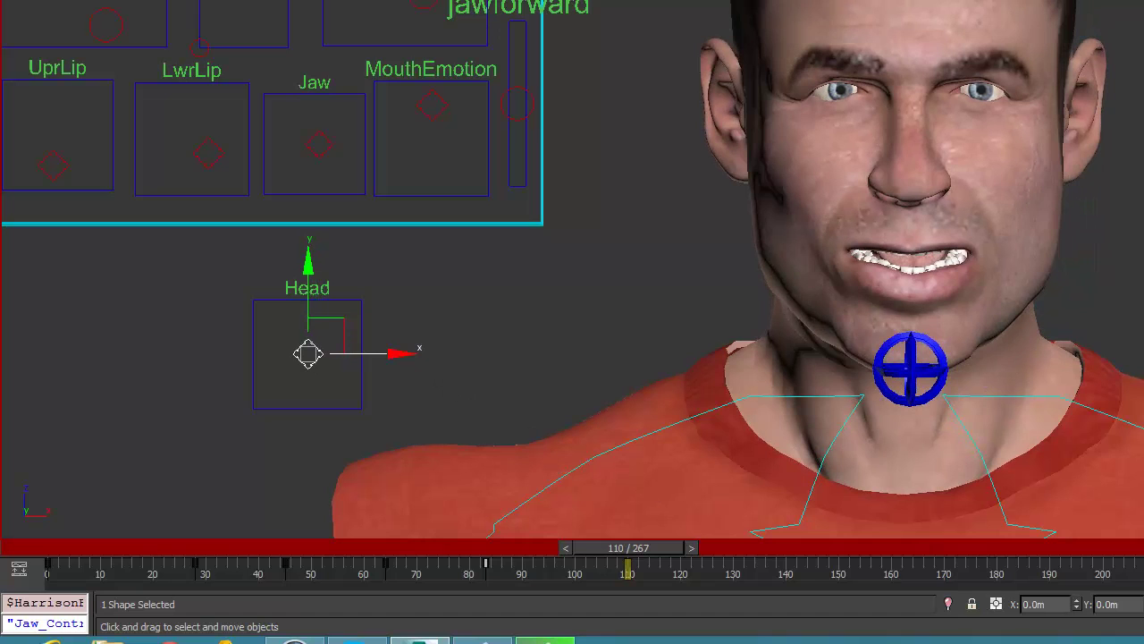
pyautogui.moveTo(626, 553); pyautogui.dragTo(791, 564)
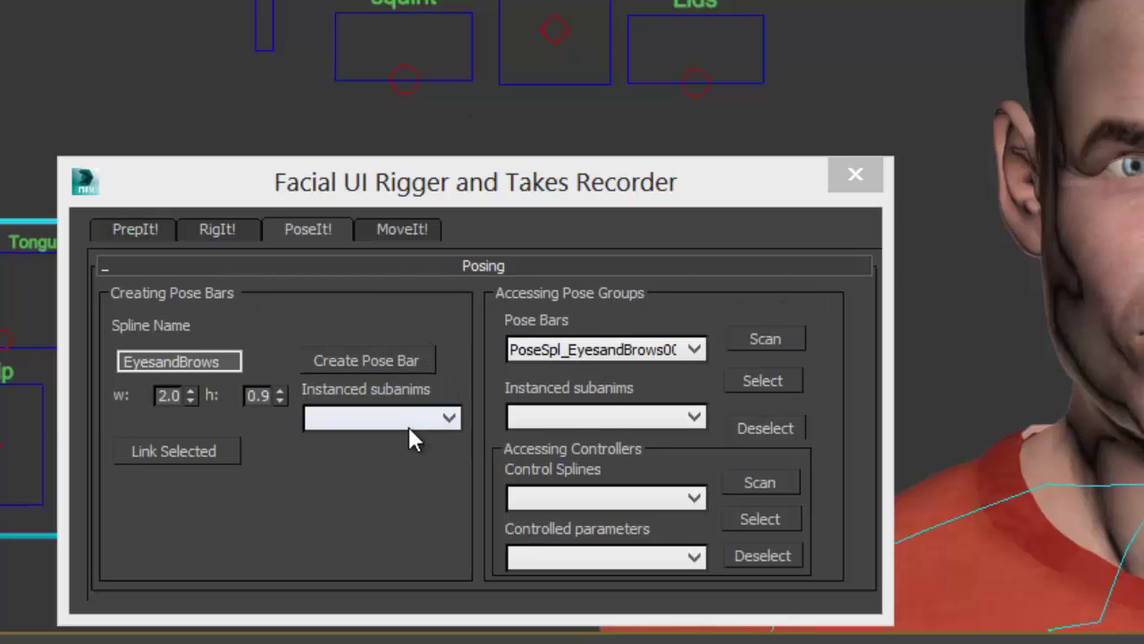
# Step: Create the EyesandBrows pose bar frame over the squeeze, Brows and squint eye controls
pyautogui.click(404, 362)
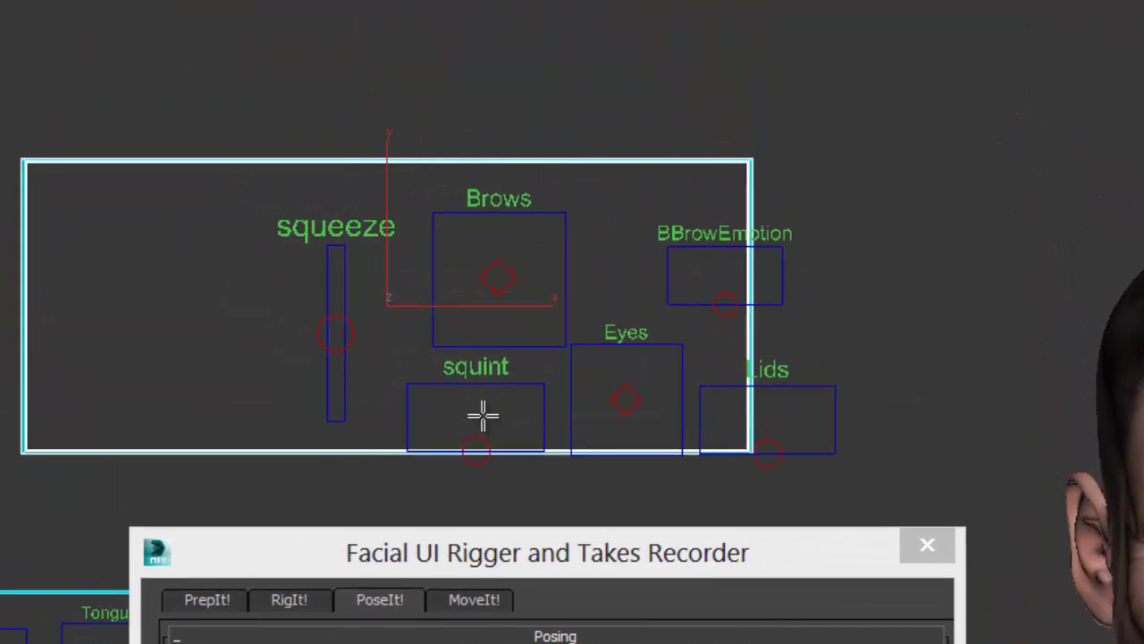
pyautogui.click(483, 414)
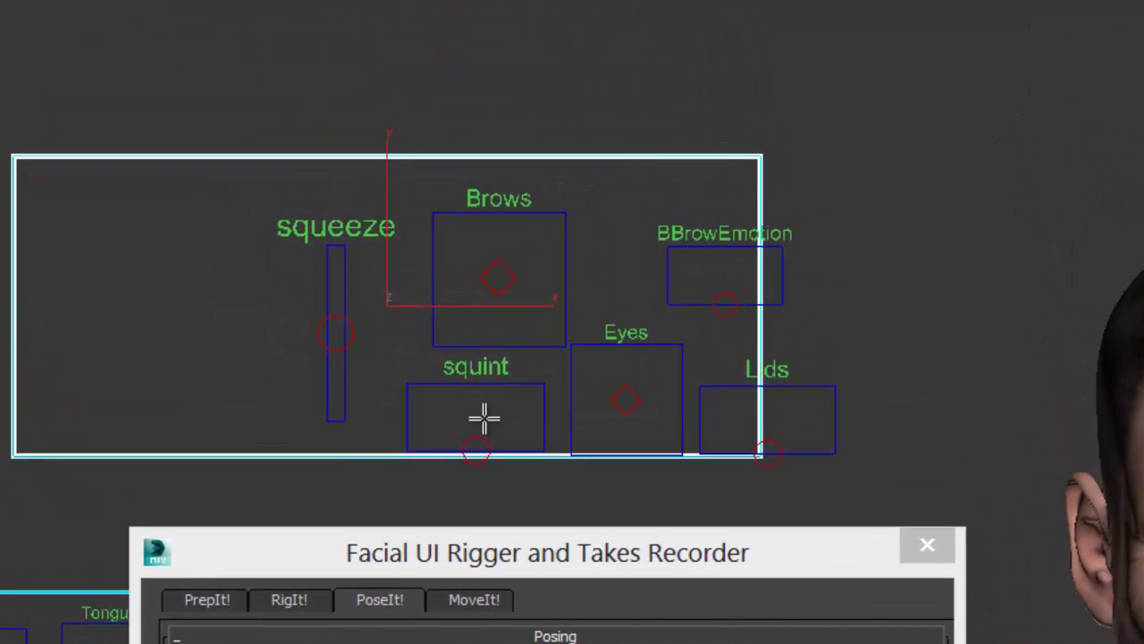
pyautogui.moveTo(444, 260); pyautogui.dragTo(631, 284)
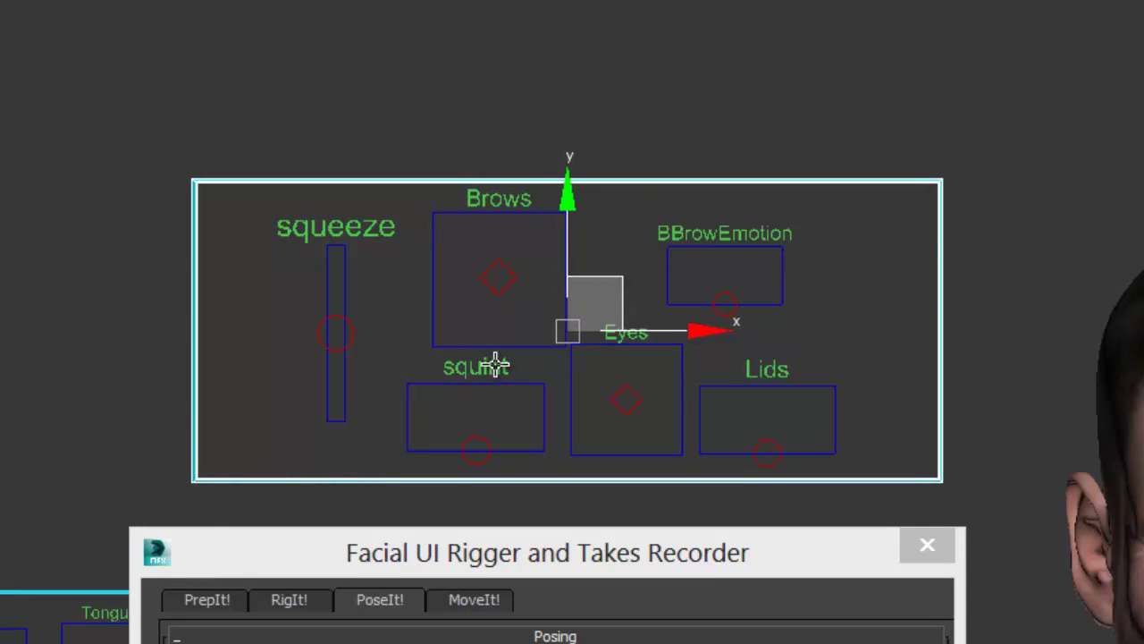
pyautogui.click(337, 350)
pyautogui.click(501, 280)
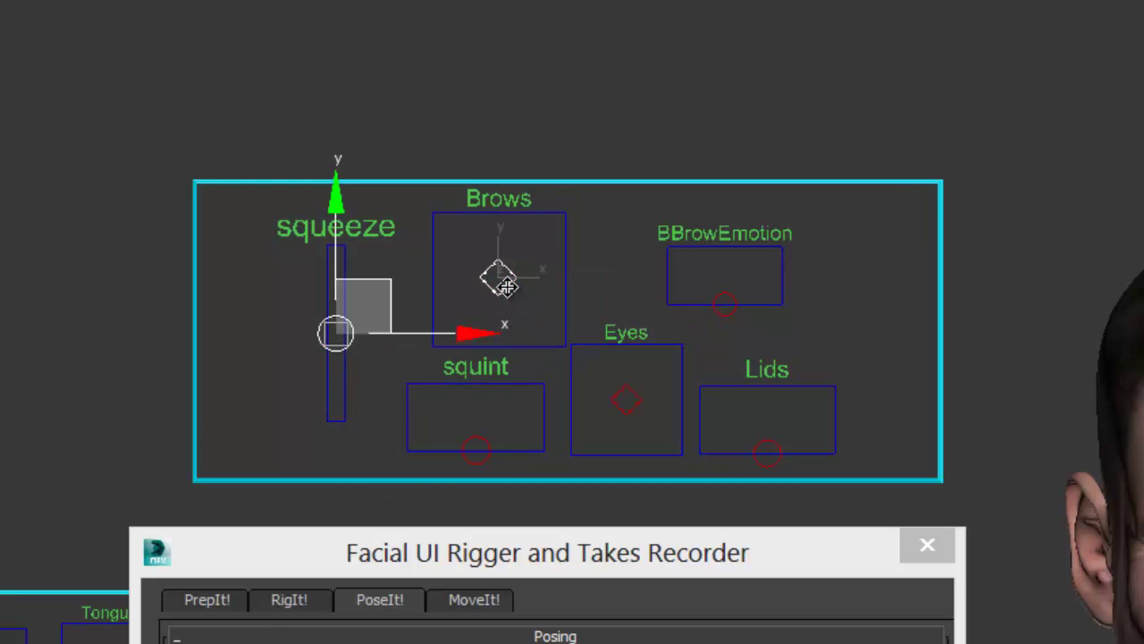
pyautogui.click(475, 447)
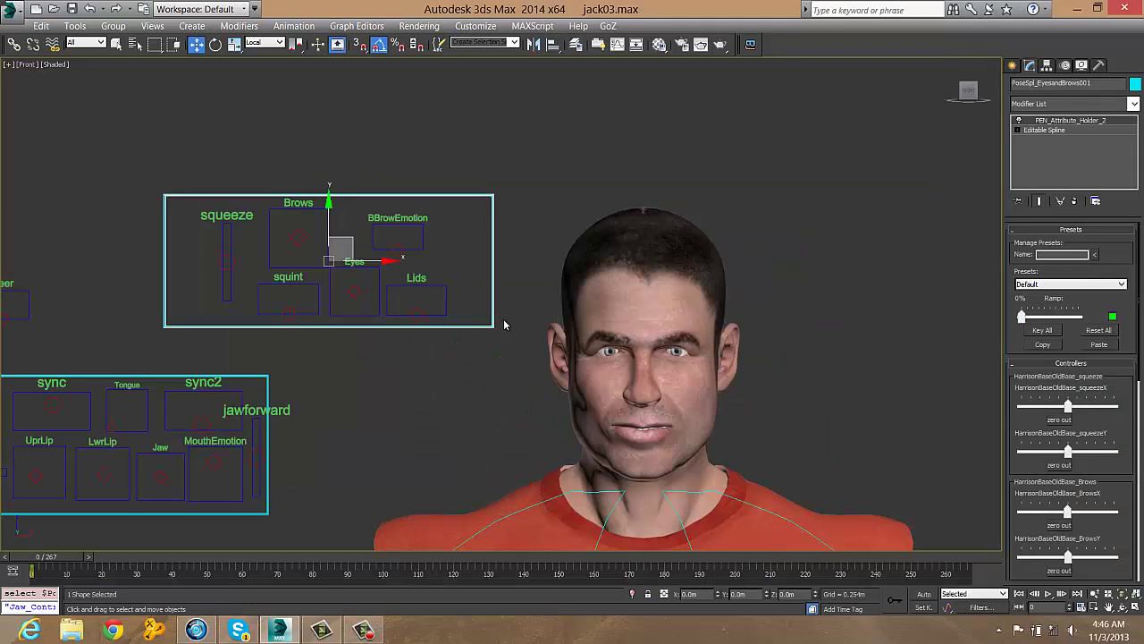
# Step: Pose the Brows, BBrowEmotion, Eyes and Lids controls into a thoughtful expression
pyautogui.moveTo(301, 232); pyautogui.dragTo(298, 217)
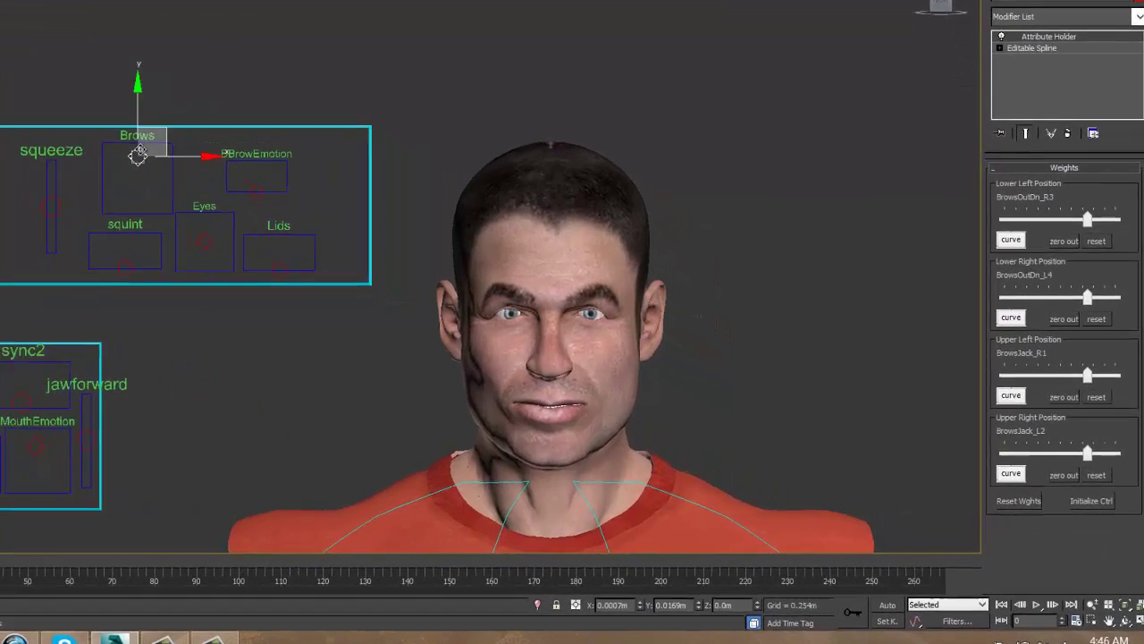
pyautogui.moveTo(137, 150); pyautogui.dragTo(136, 214)
pyautogui.moveTo(70, 190); pyautogui.dragTo(50, 190)
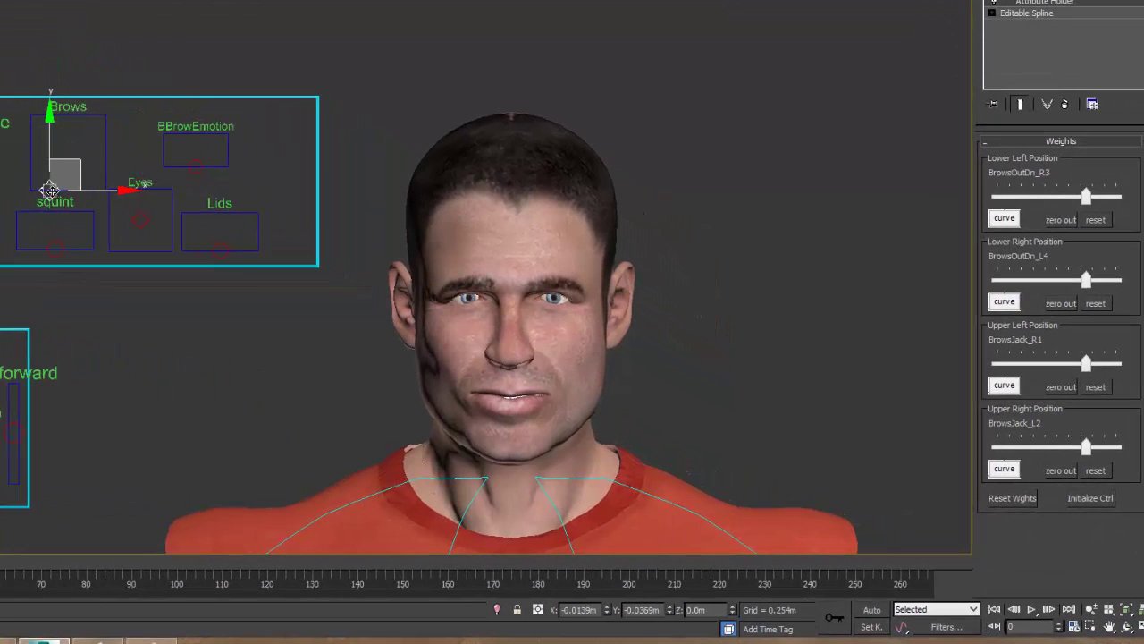
pyautogui.moveTo(196, 162); pyautogui.dragTo(175, 123)
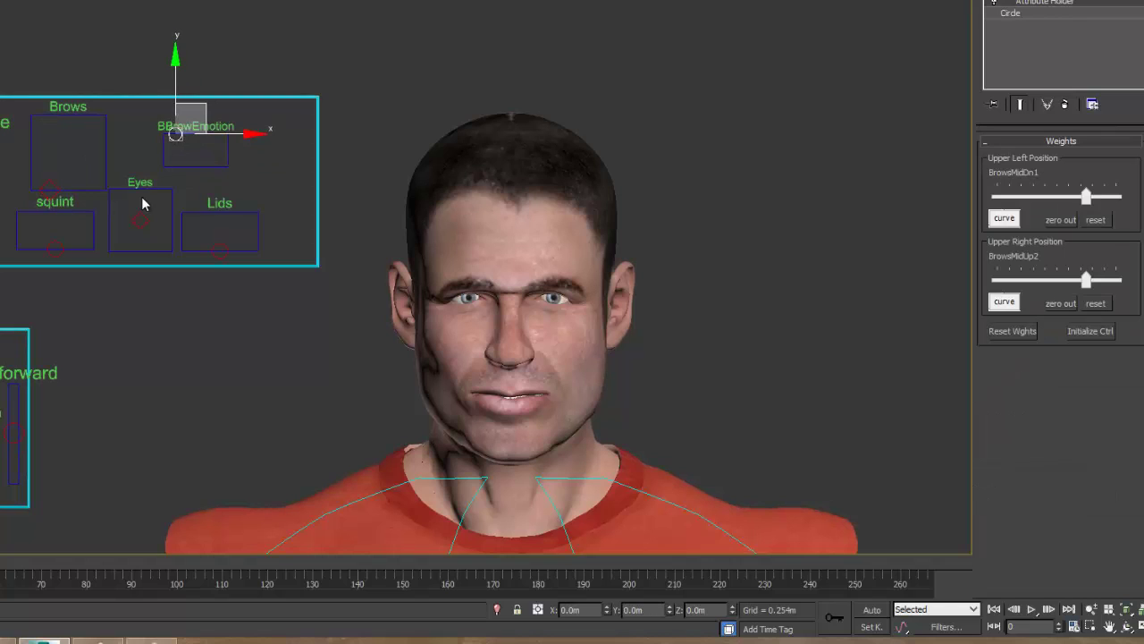
pyautogui.moveTo(139, 212); pyautogui.dragTo(121, 227)
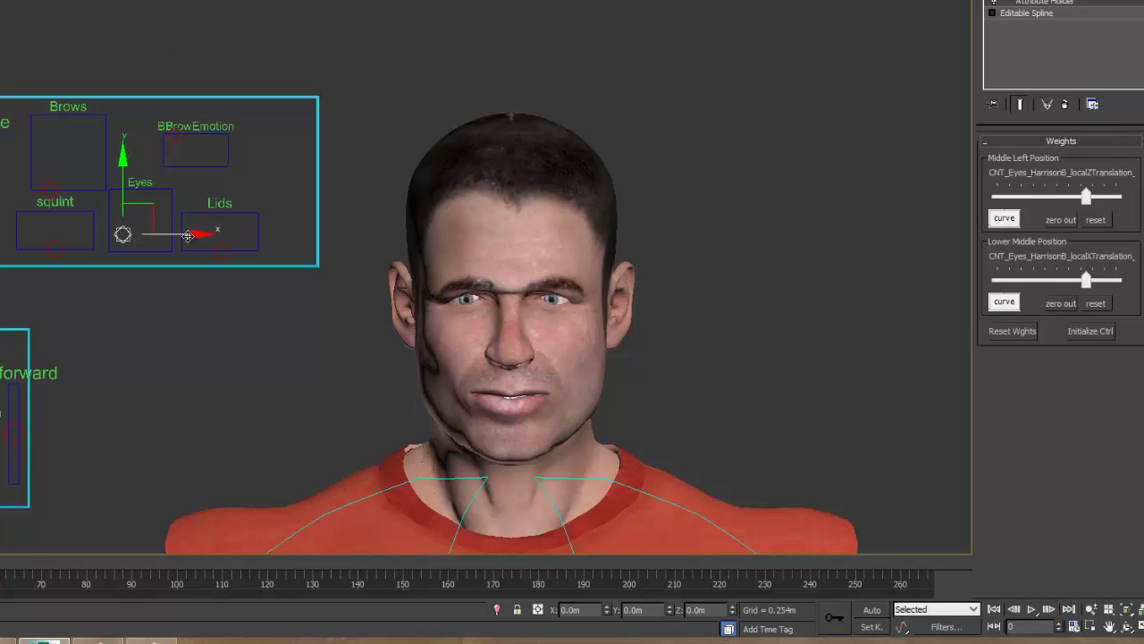
pyautogui.moveTo(225, 244)
pyautogui.mouseDown()
pyautogui.moveTo(220, 236)
pyautogui.moveTo(219, 250)
pyautogui.mouseUp()
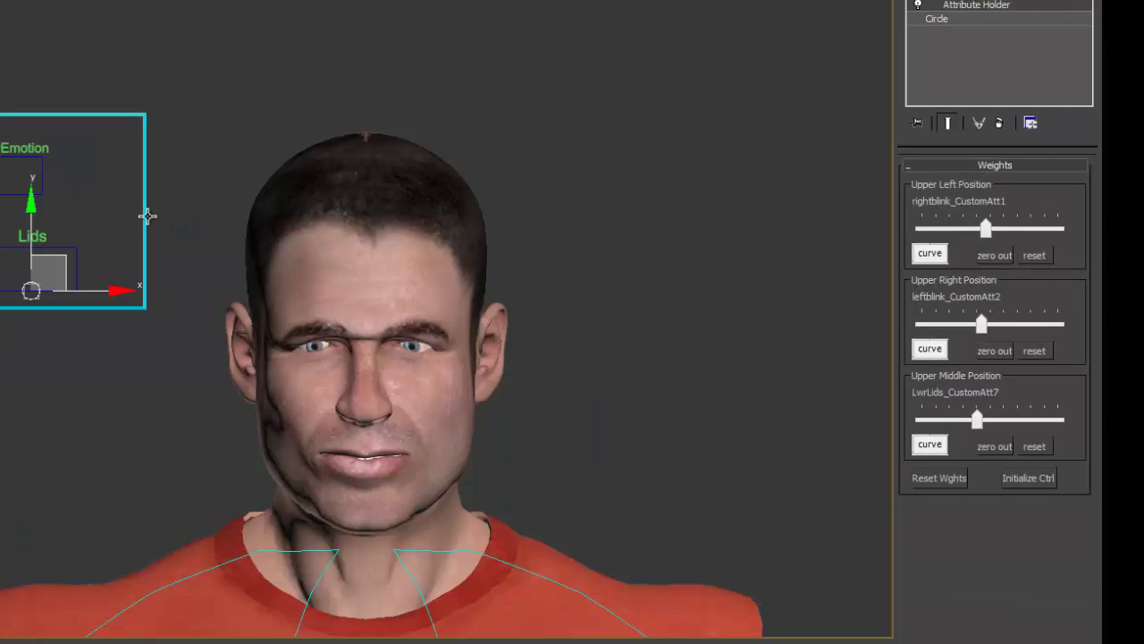
# Step: Save the pose to the EyesandBrows pose bar as the Thoughtful preset
pyautogui.click(148, 216)
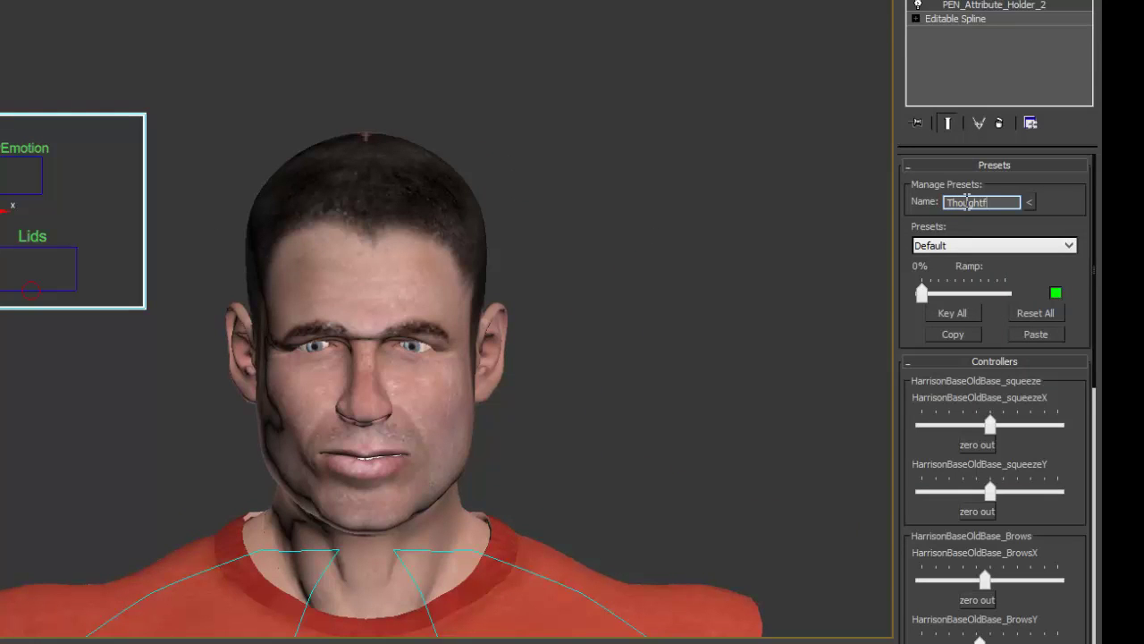
pyautogui.click(1028, 202)
pyautogui.click(1027, 222)
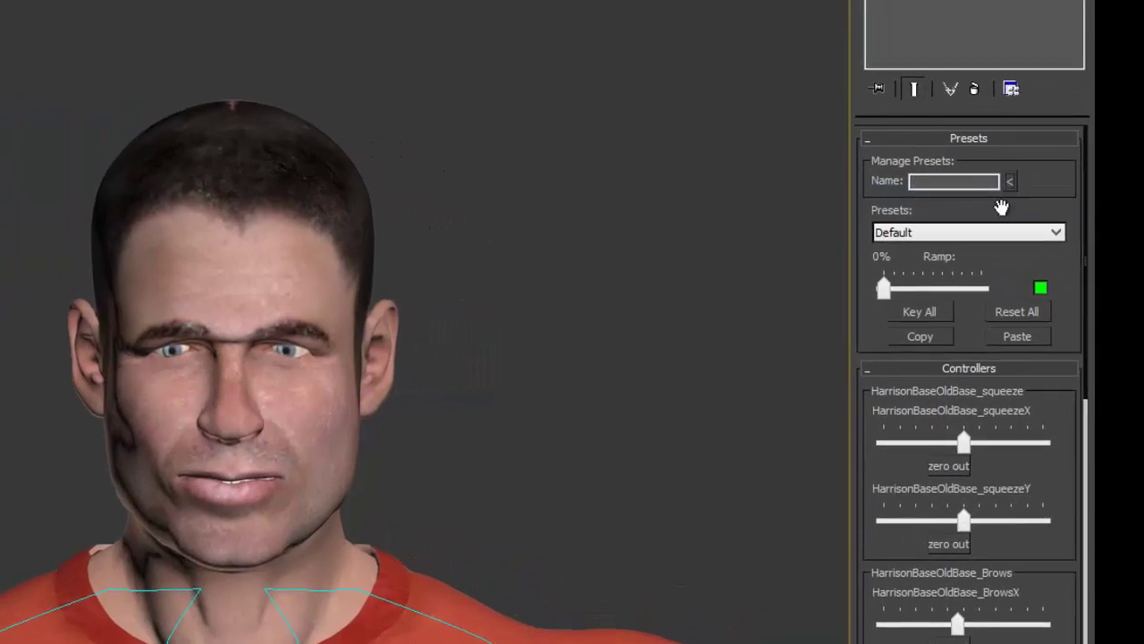
pyautogui.click(986, 235)
pyautogui.click(986, 236)
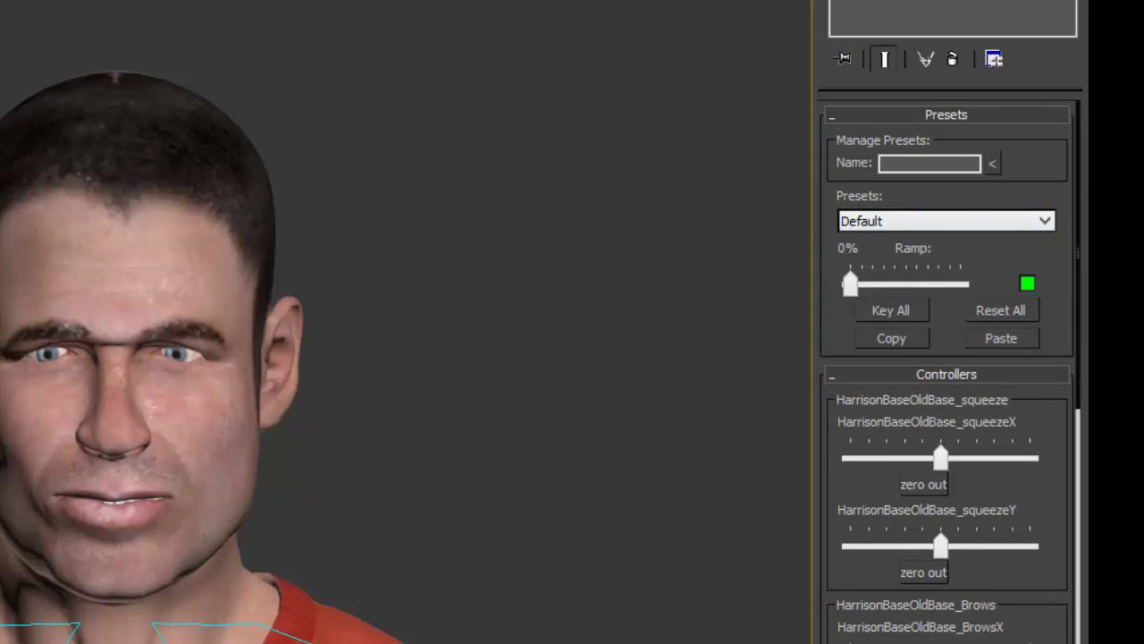
pyautogui.scroll(-10, 947, 357)
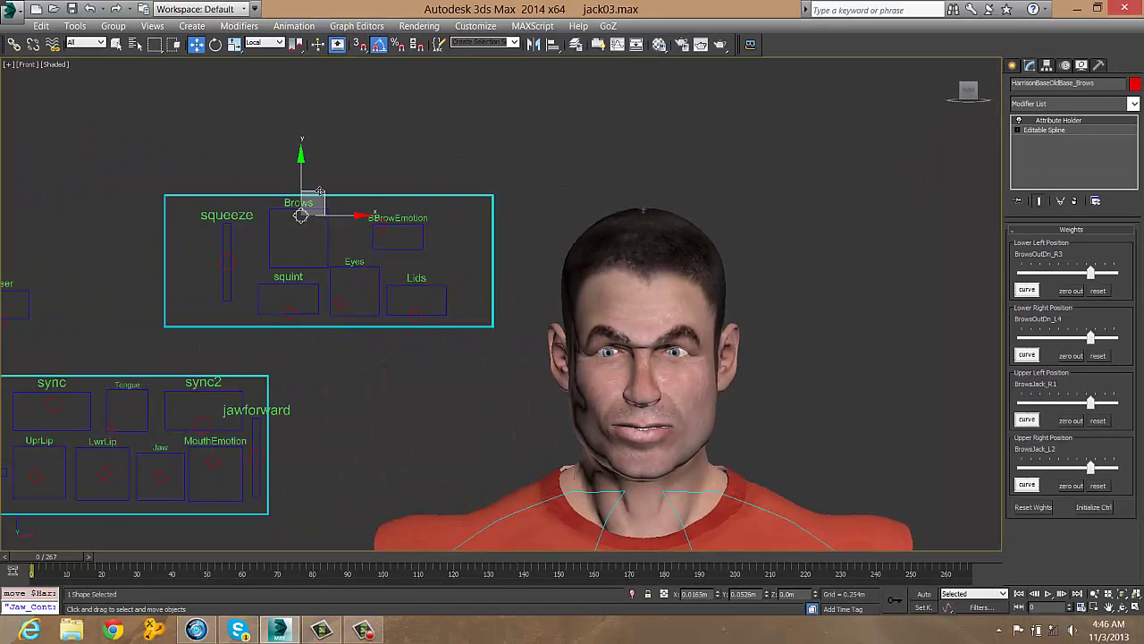
# Step: Raise the brows and eyes and shift BBrowEmotion up-right into an alarmed look
pyautogui.moveTo(319, 191); pyautogui.dragTo(319, 189)
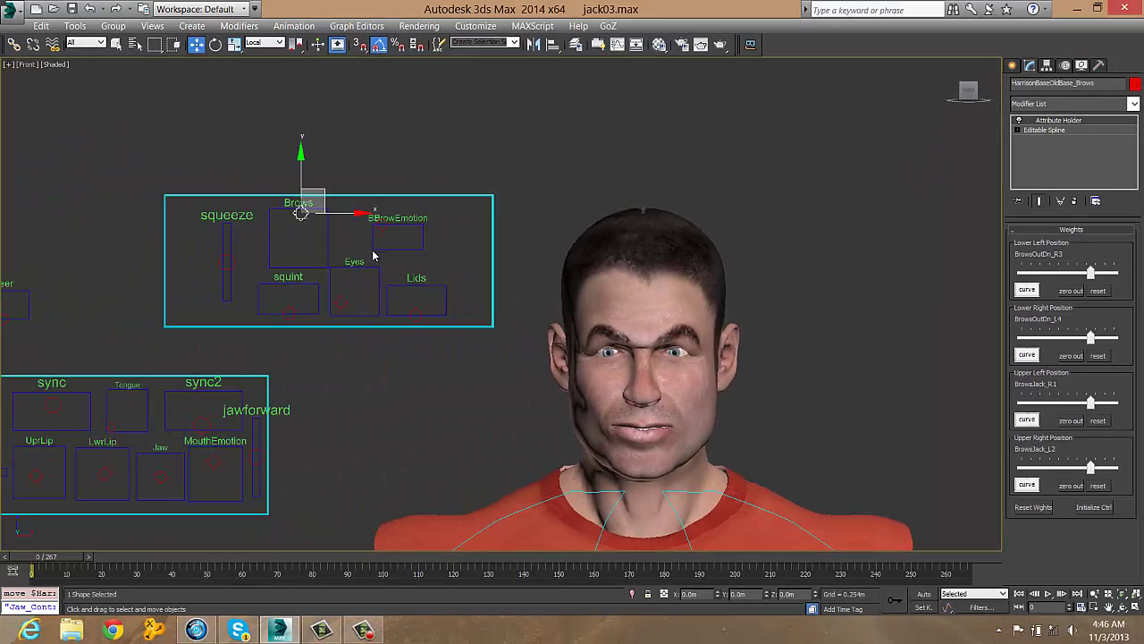
pyautogui.click(345, 298)
pyautogui.moveTo(346, 299)
pyautogui.mouseDown()
pyautogui.moveTo(365, 276)
pyautogui.moveTo(353, 284)
pyautogui.mouseUp()
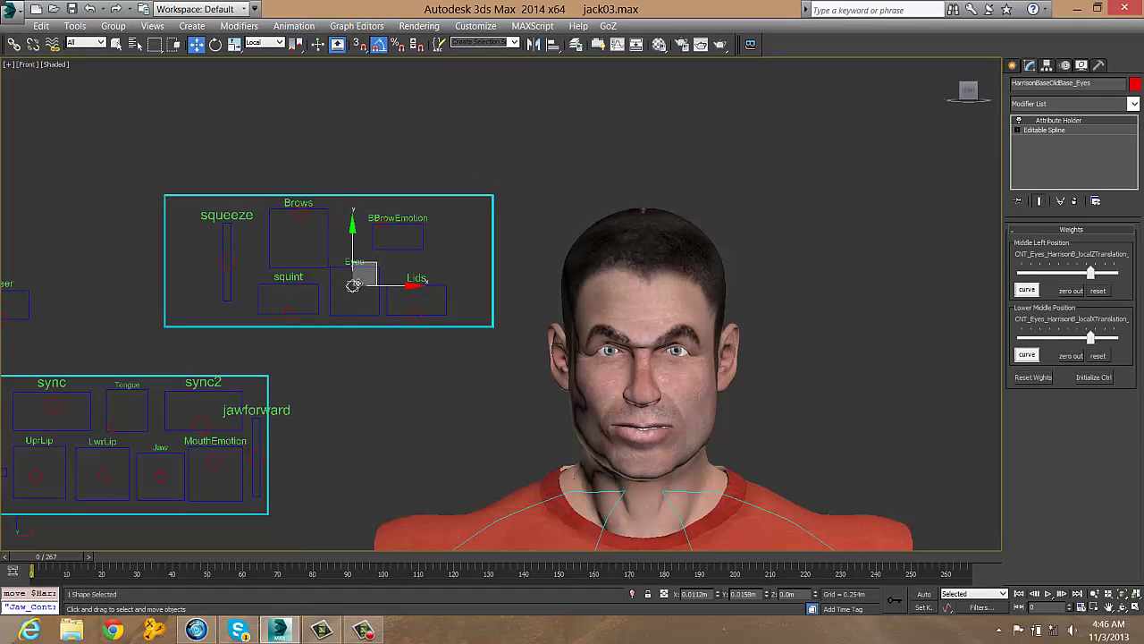
pyautogui.click(418, 309)
pyautogui.moveTo(418, 309); pyautogui.dragTo(417, 310)
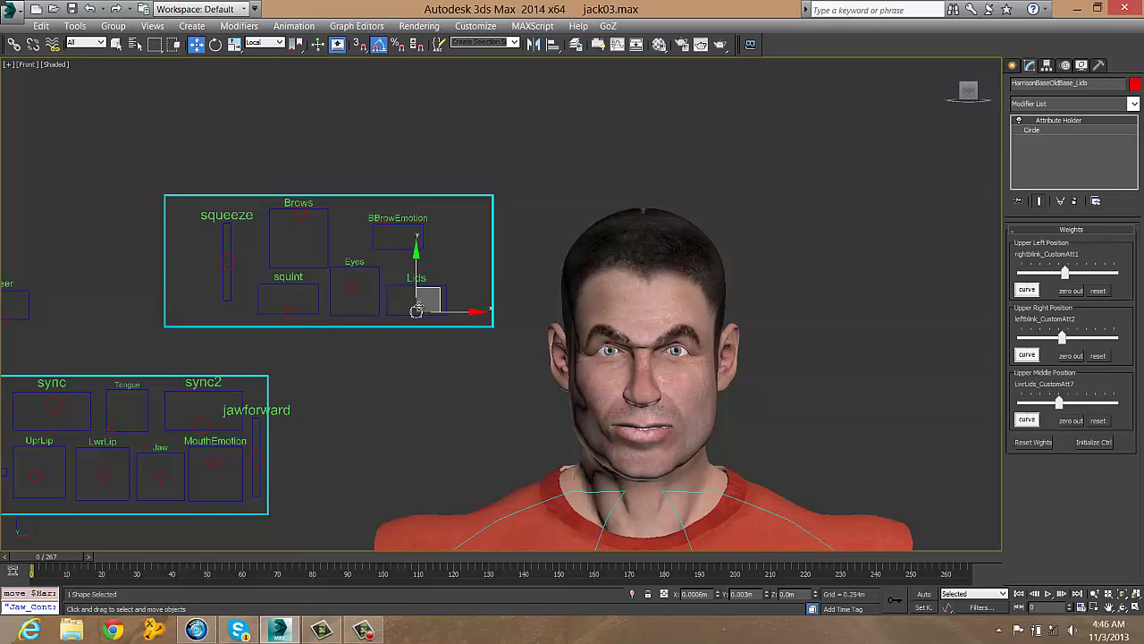
pyautogui.click(396, 226)
pyautogui.moveTo(398, 228); pyautogui.dragTo(424, 223)
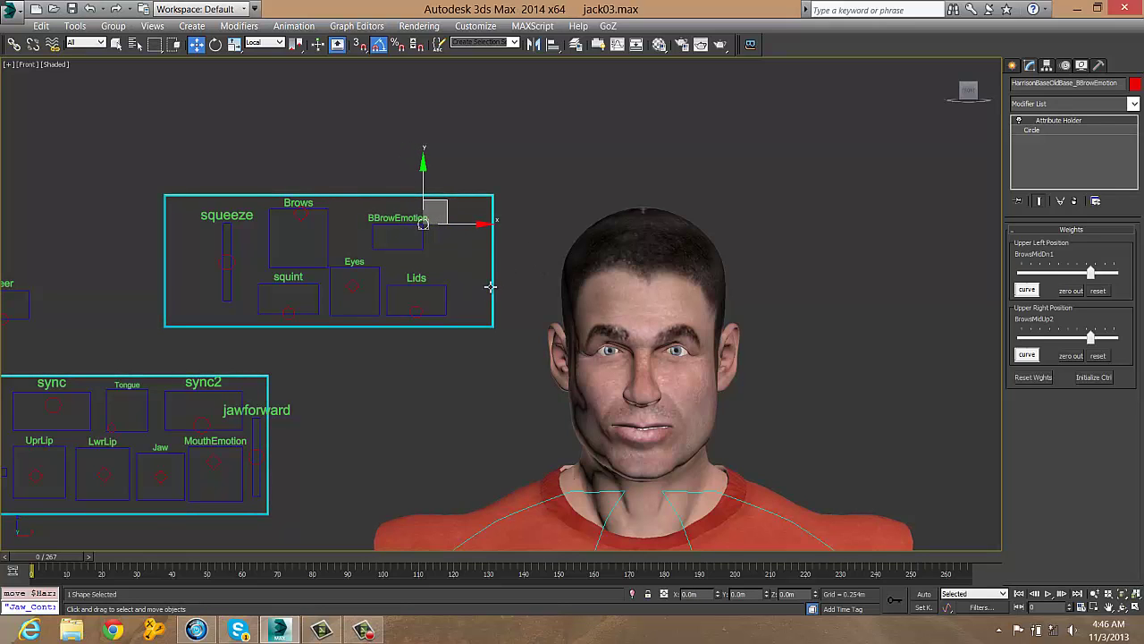
# Step: Store the pose as the Alarmed preset beside Default and Thoughtful
pyautogui.click(492, 287)
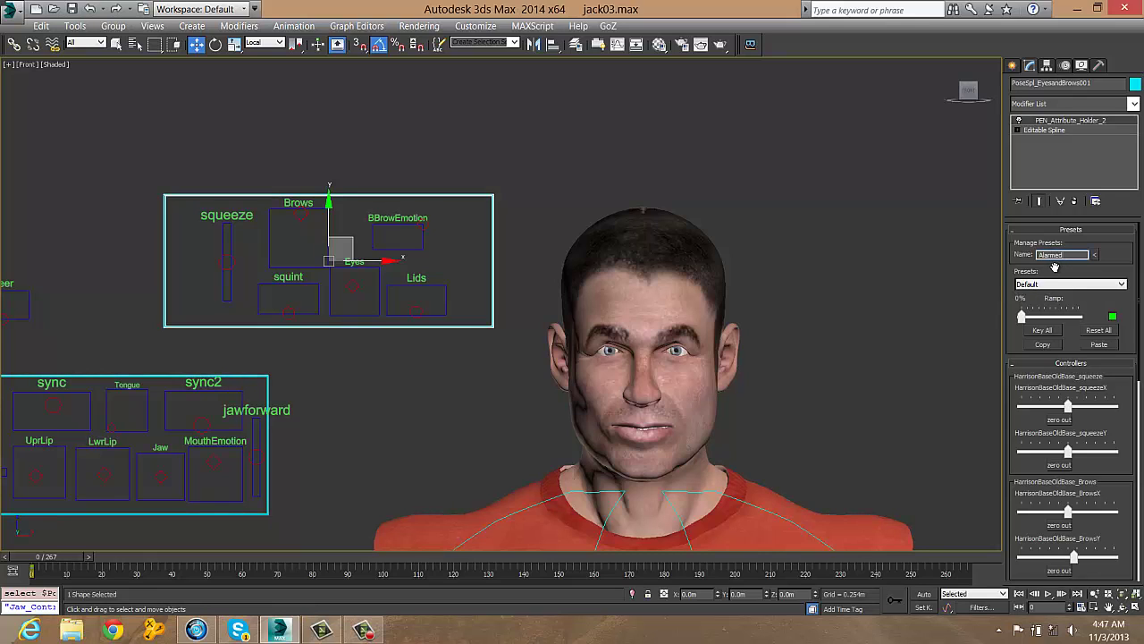
pyautogui.click(1097, 256)
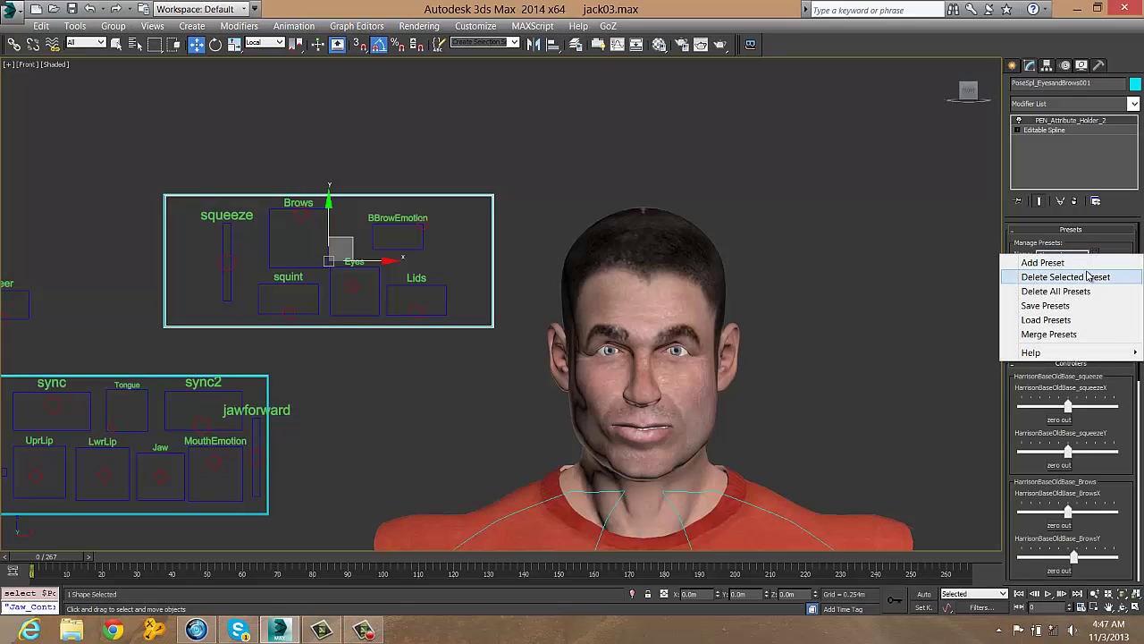
pyautogui.click(1093, 261)
pyautogui.click(1090, 286)
pyautogui.click(1091, 286)
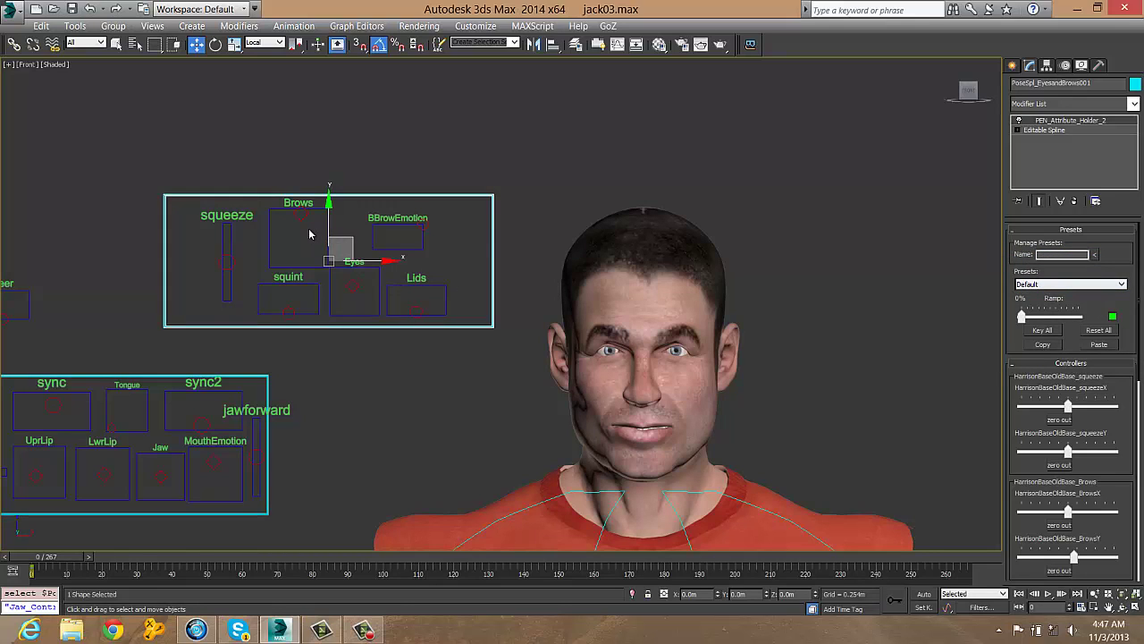
pyautogui.moveTo(301, 222); pyautogui.dragTo(325, 213)
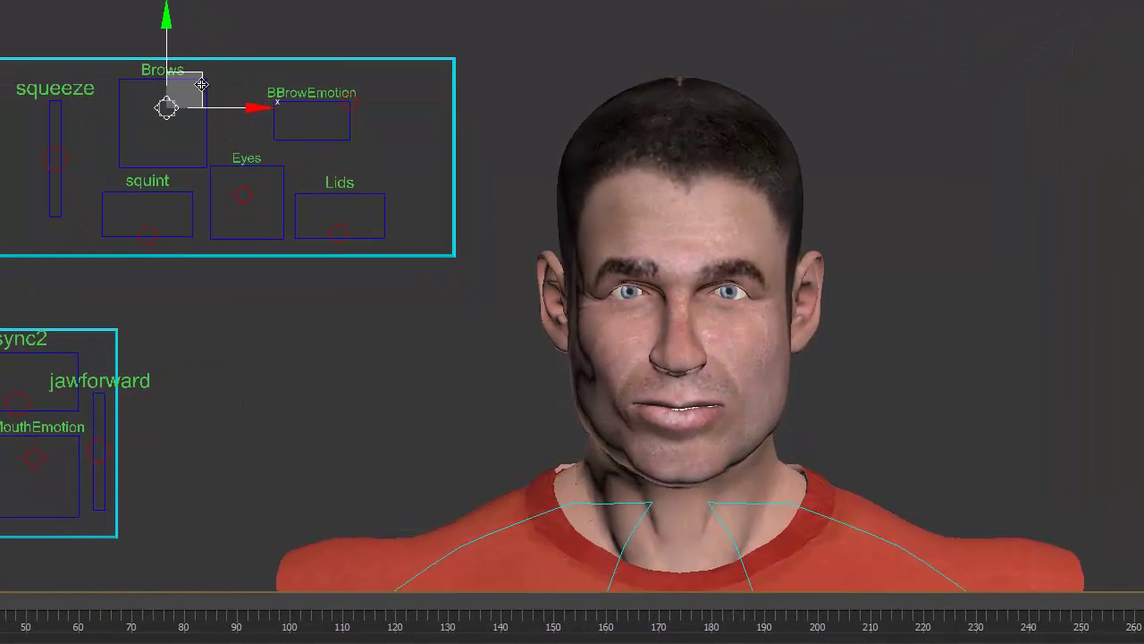
# Step: Lower the brows, pinch squeeze, and adjust BBrowEmotion, Eyes and Lids into a scowl
pyautogui.moveTo(201, 84); pyautogui.dragTo(193, 104)
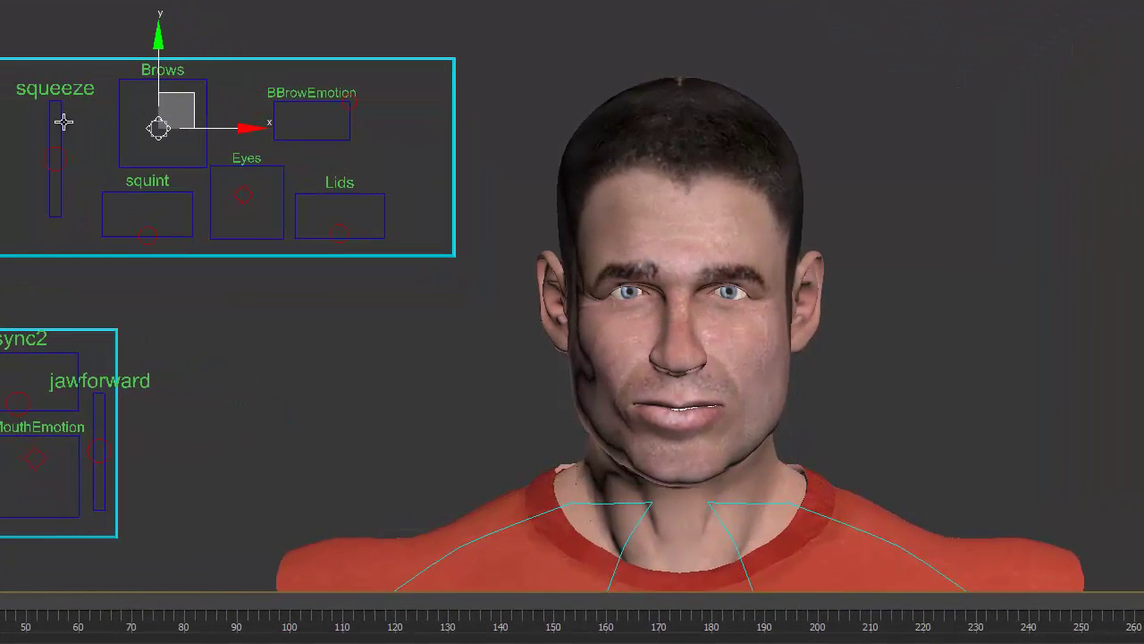
pyautogui.moveTo(57, 148); pyautogui.dragTo(77, 95)
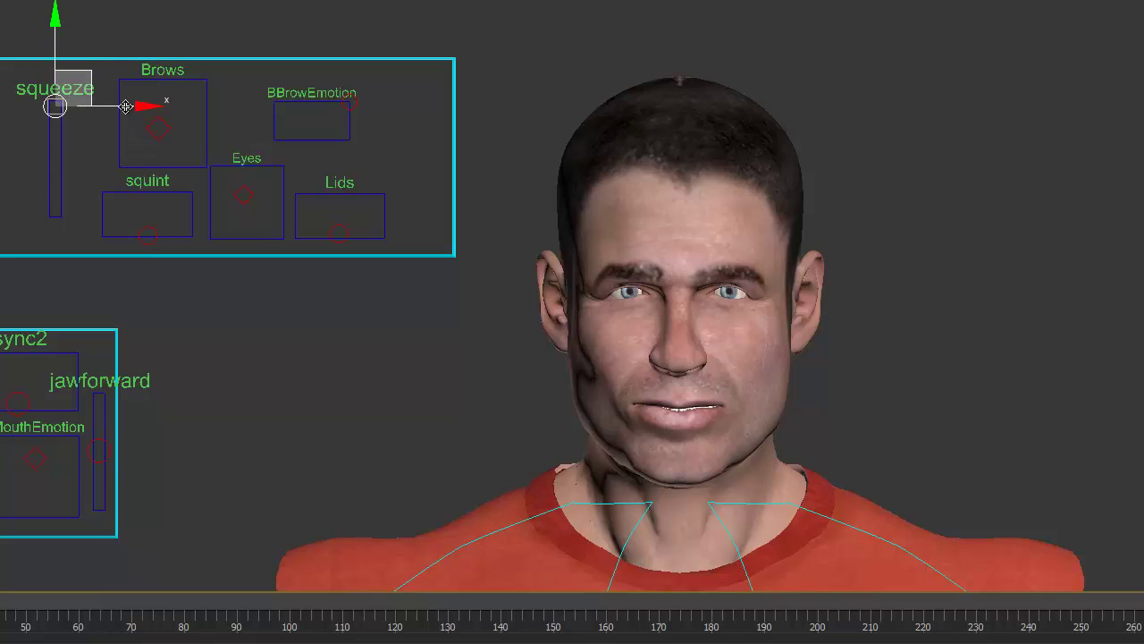
pyautogui.moveTo(166, 125); pyautogui.dragTo(170, 128)
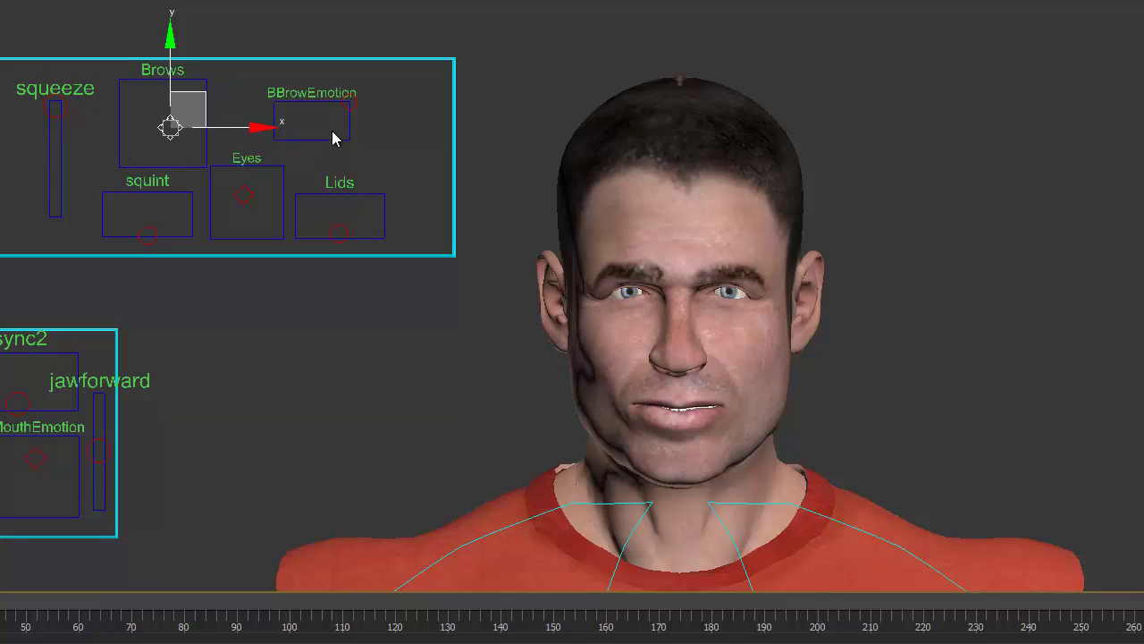
pyautogui.moveTo(347, 103); pyautogui.dragTo(291, 104)
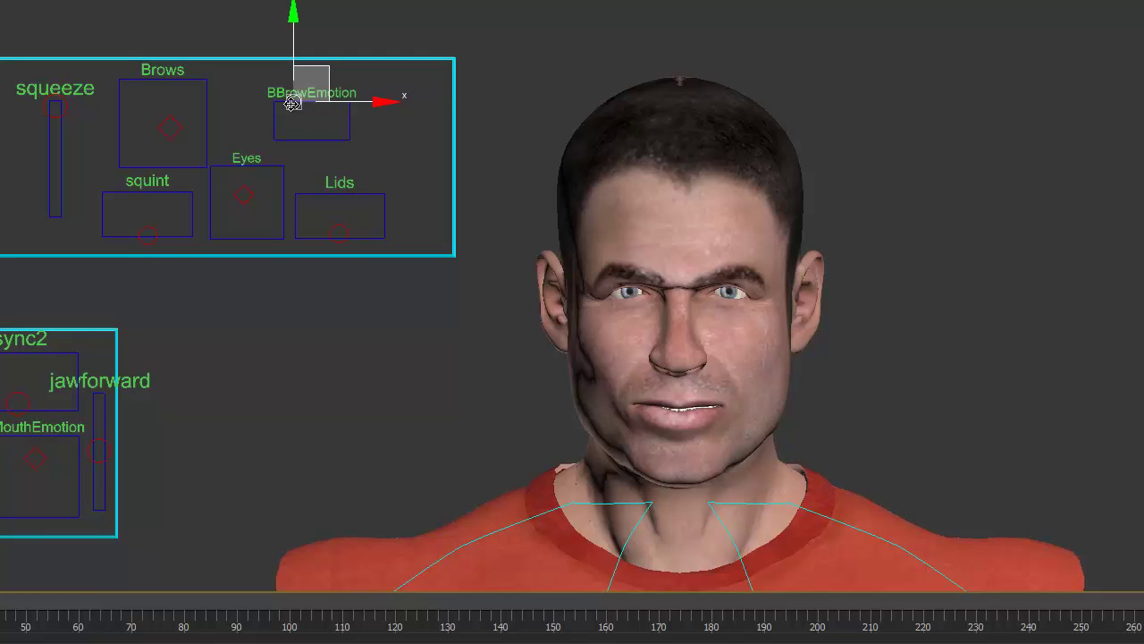
pyautogui.moveTo(256, 196)
pyautogui.mouseDown()
pyautogui.moveTo(257, 186)
pyautogui.moveTo(259, 199)
pyautogui.mouseUp()
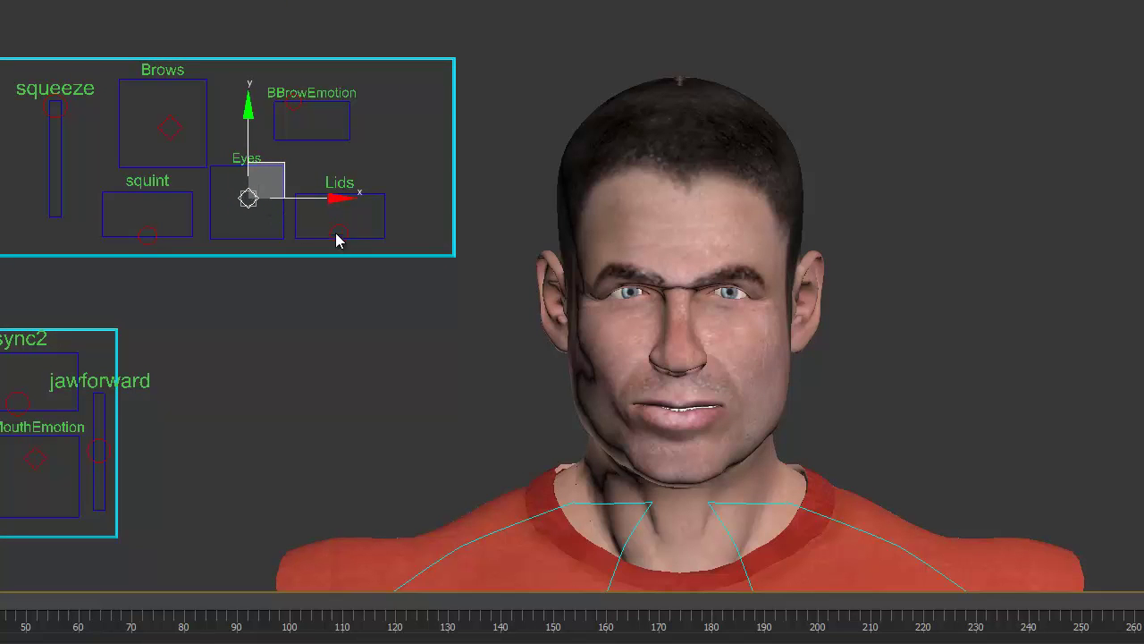
pyautogui.moveTo(339, 231)
pyautogui.mouseDown()
pyautogui.moveTo(338, 213)
pyautogui.moveTo(342, 238)
pyautogui.mouseUp()
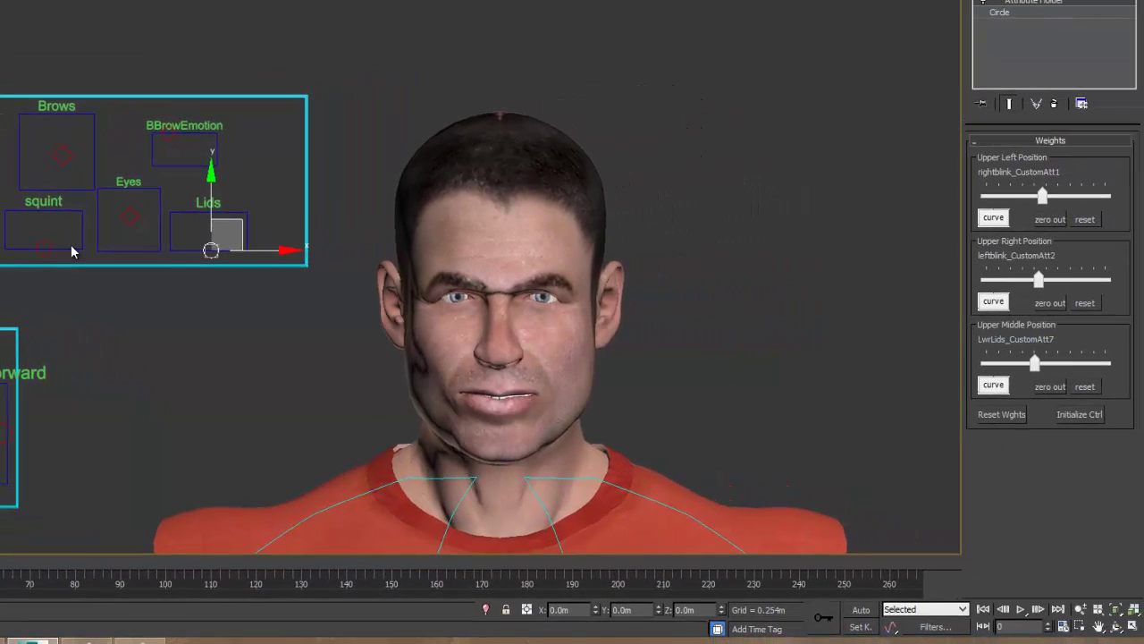
# Step: Name the pose 'angry' and add it as an EyesandBrows preset
pyautogui.click(307, 214)
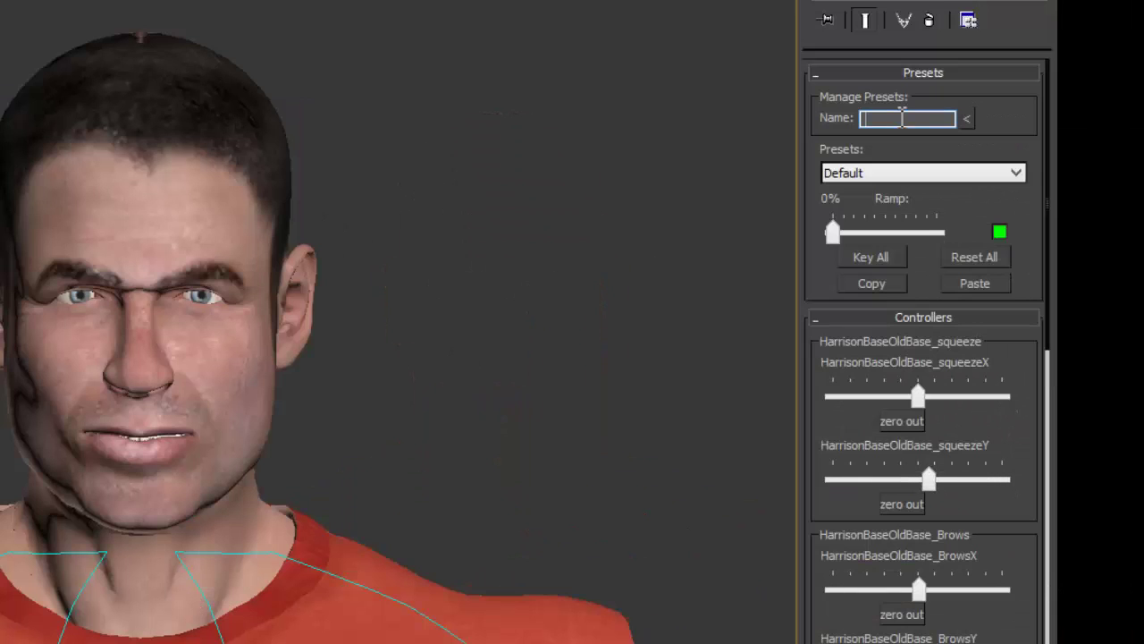
pyautogui.write('angry')
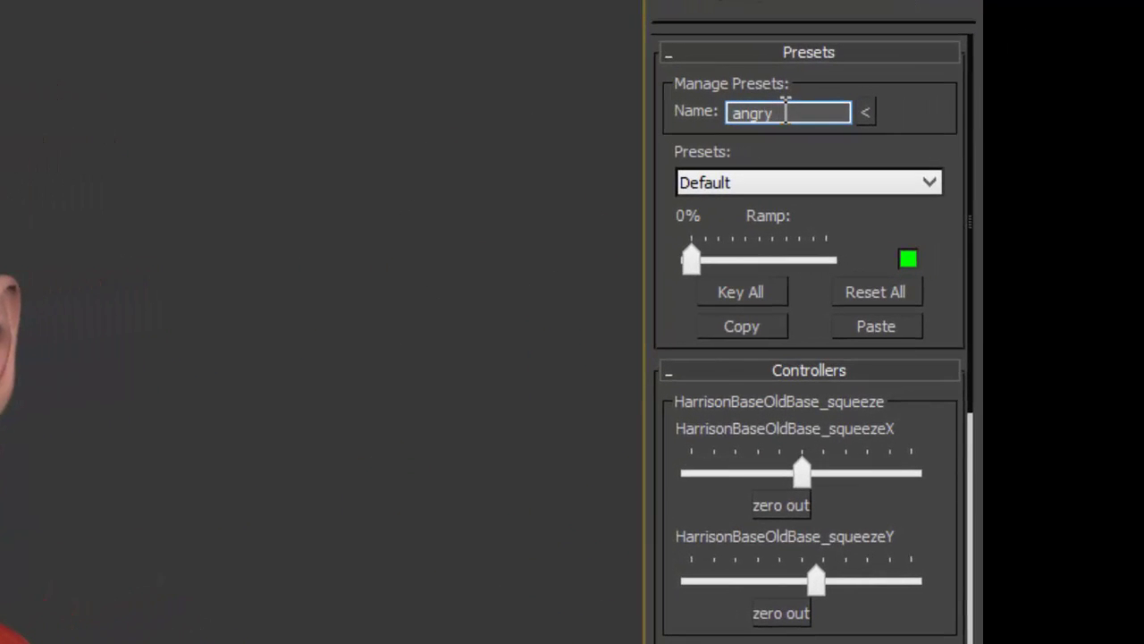
pyautogui.click(863, 113)
pyautogui.click(847, 130)
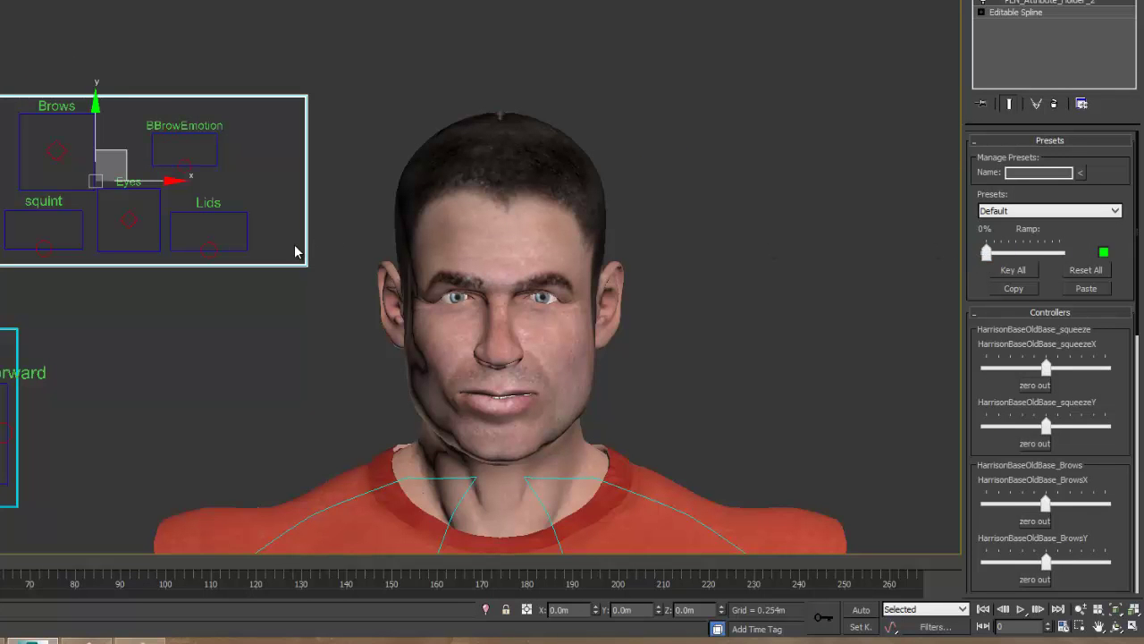
# Step: Move the eyes to the right and raise the brows up and right
pyautogui.click(132, 213)
pyautogui.moveTo(133, 213); pyautogui.dragTo(166, 207)
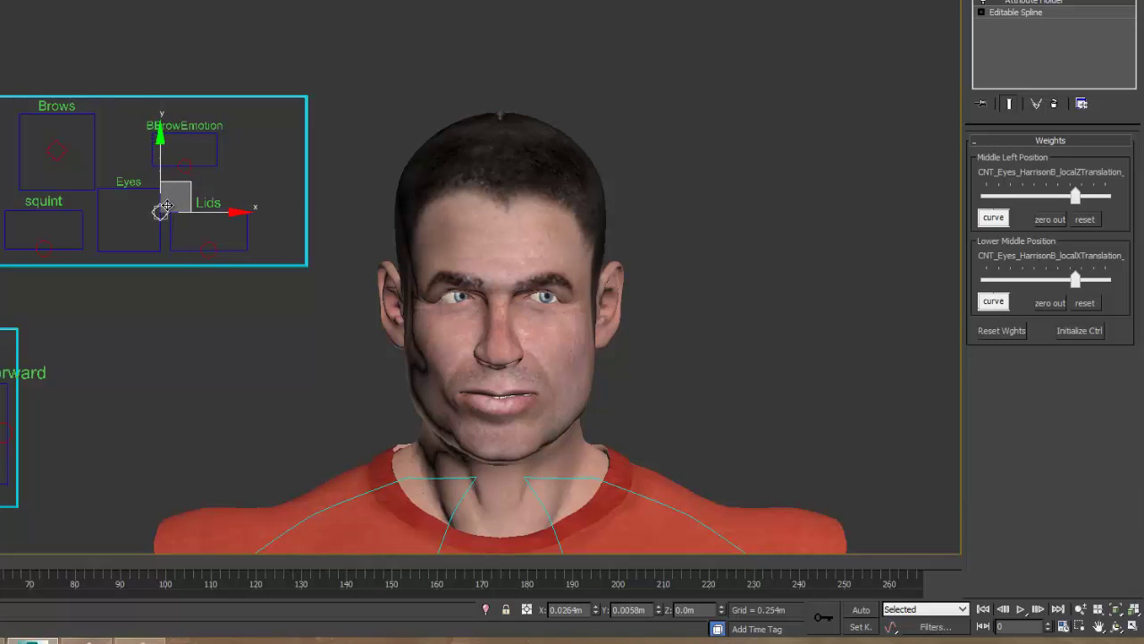
pyautogui.click(56, 150)
pyautogui.moveTo(55, 150); pyautogui.dragTo(104, 119)
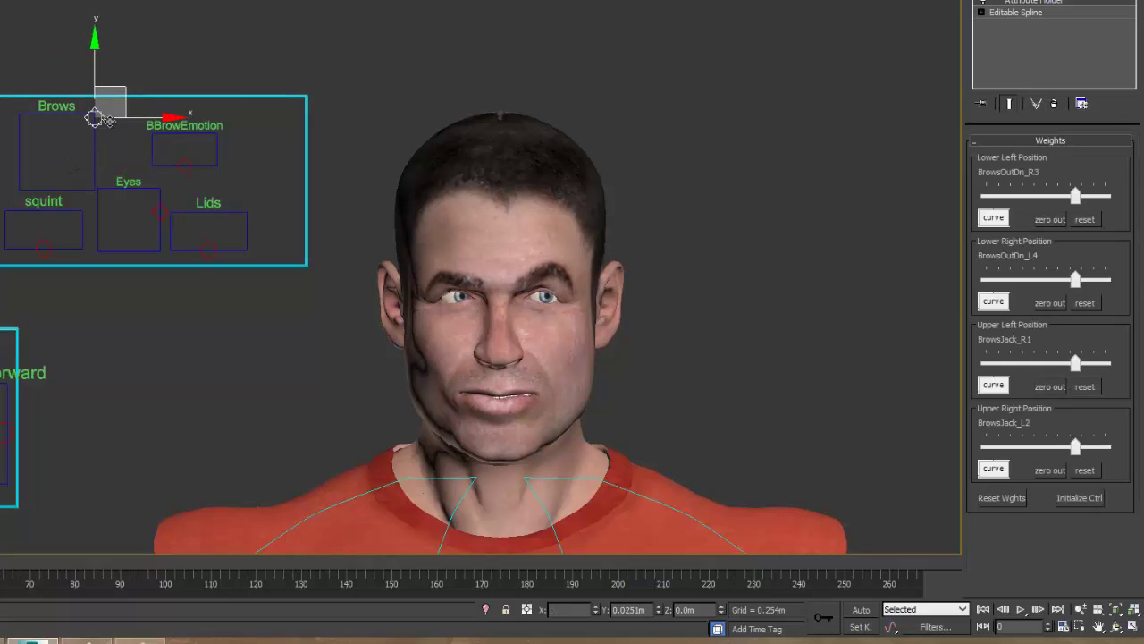
pyautogui.moveTo(165, 211); pyautogui.dragTo(181, 205)
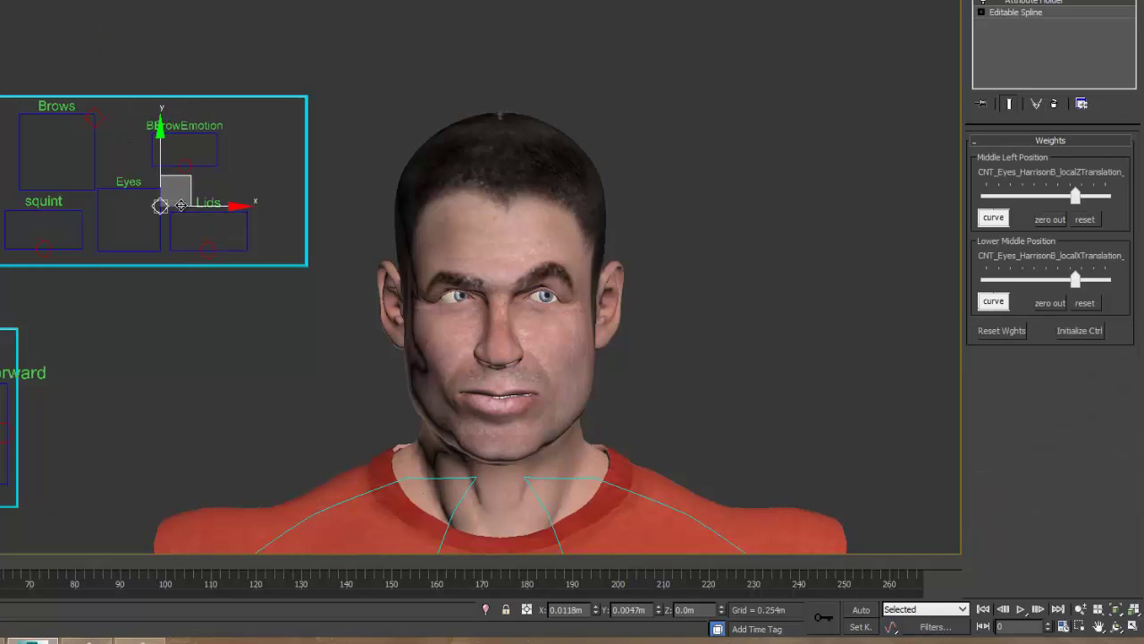
# Step: Select the pose bar frame and enter the preset name 'leftraised'
pyautogui.click(307, 218)
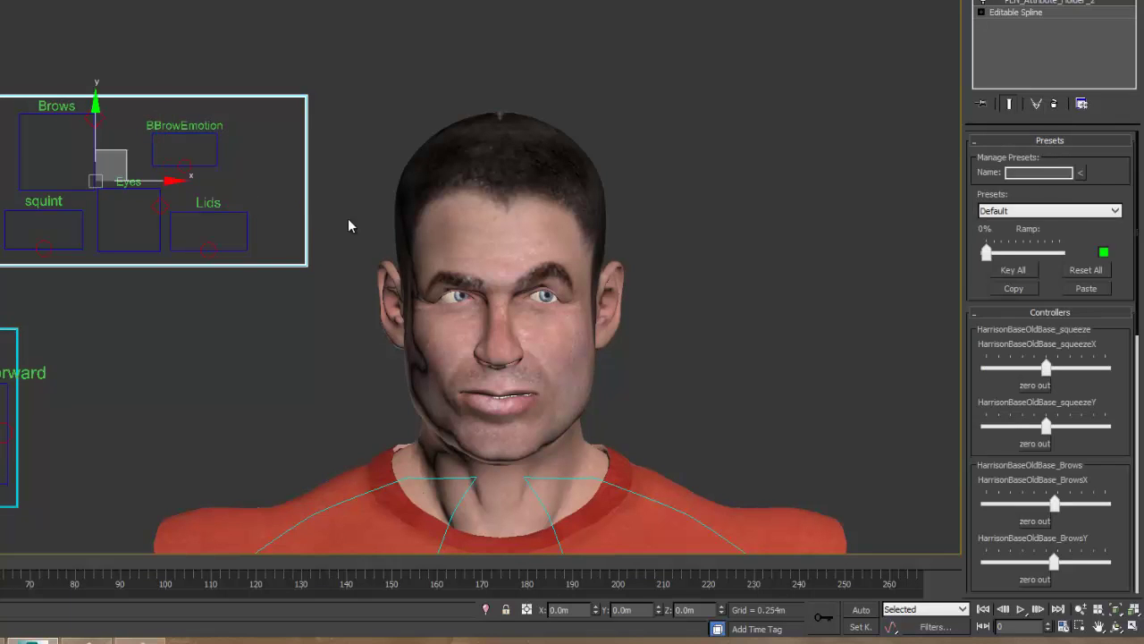
pyautogui.click(1035, 173)
pyautogui.write('leftrais')
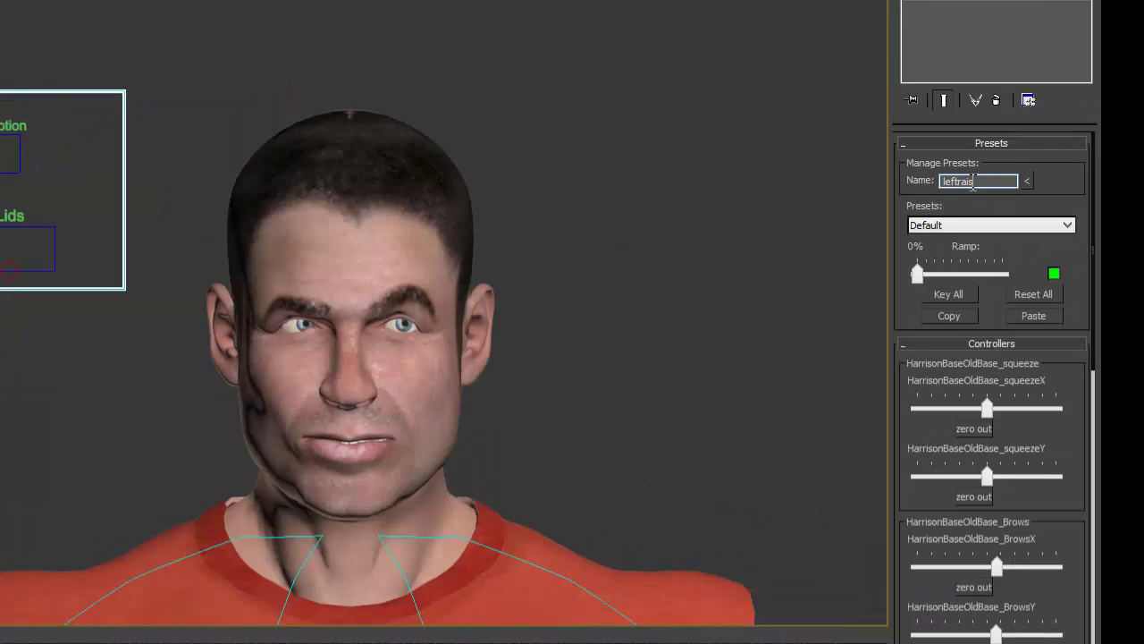
pyautogui.write('ed')
# Step: Add the raised-brow pose as the leftraised preset and confirm it in the Presets list
pyautogui.click(1027, 182)
pyautogui.click(1019, 196)
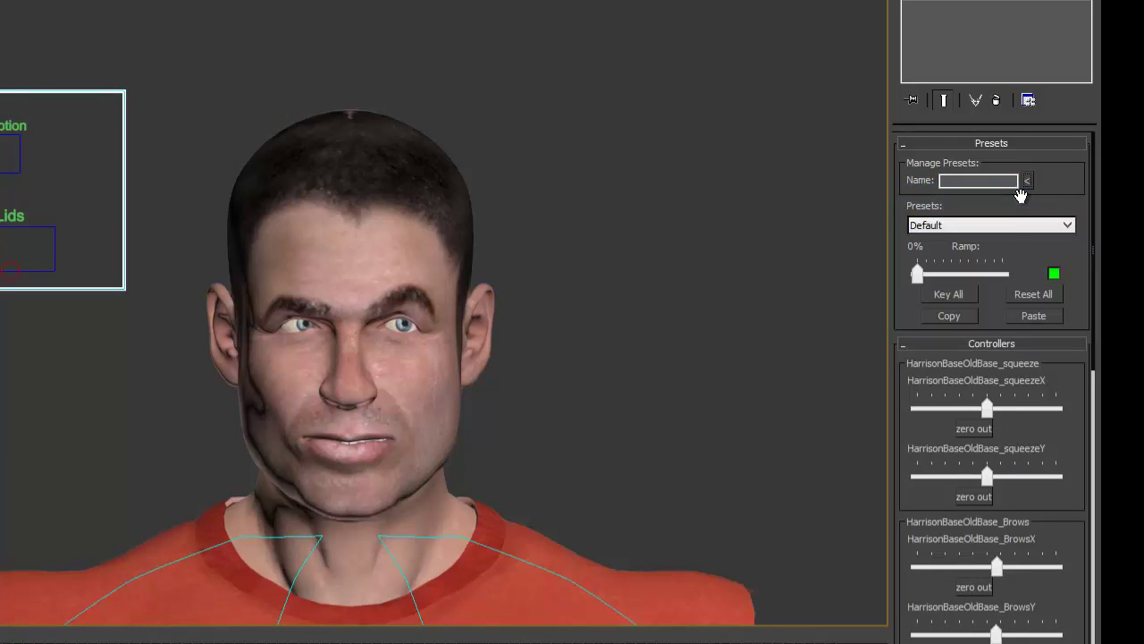
pyautogui.click(1007, 220)
pyautogui.click(1006, 223)
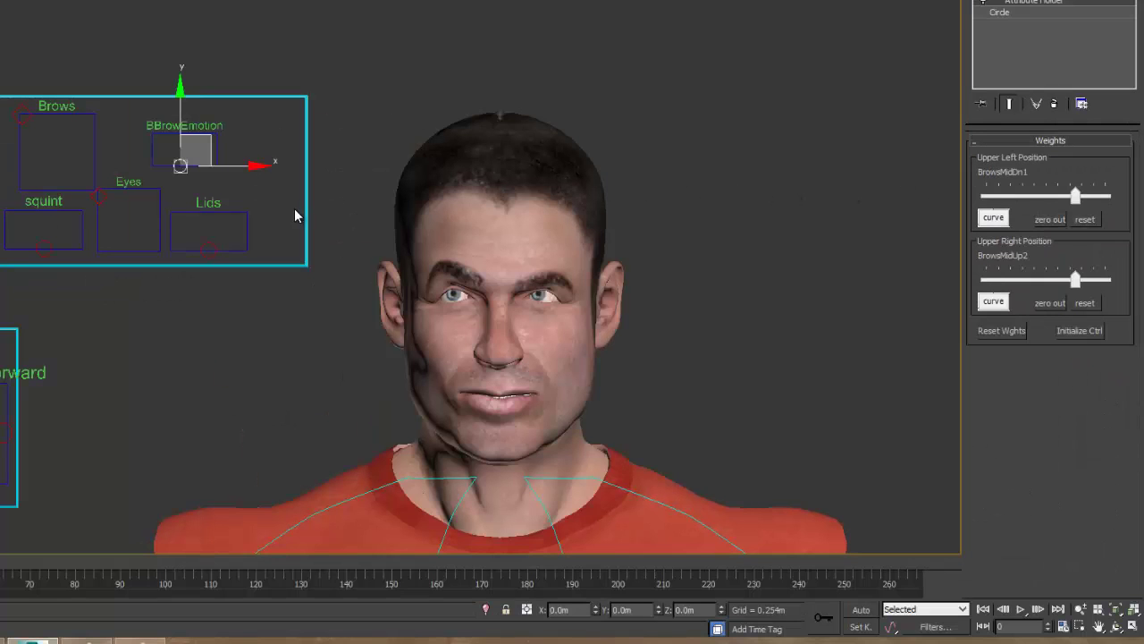
pyautogui.click(299, 218)
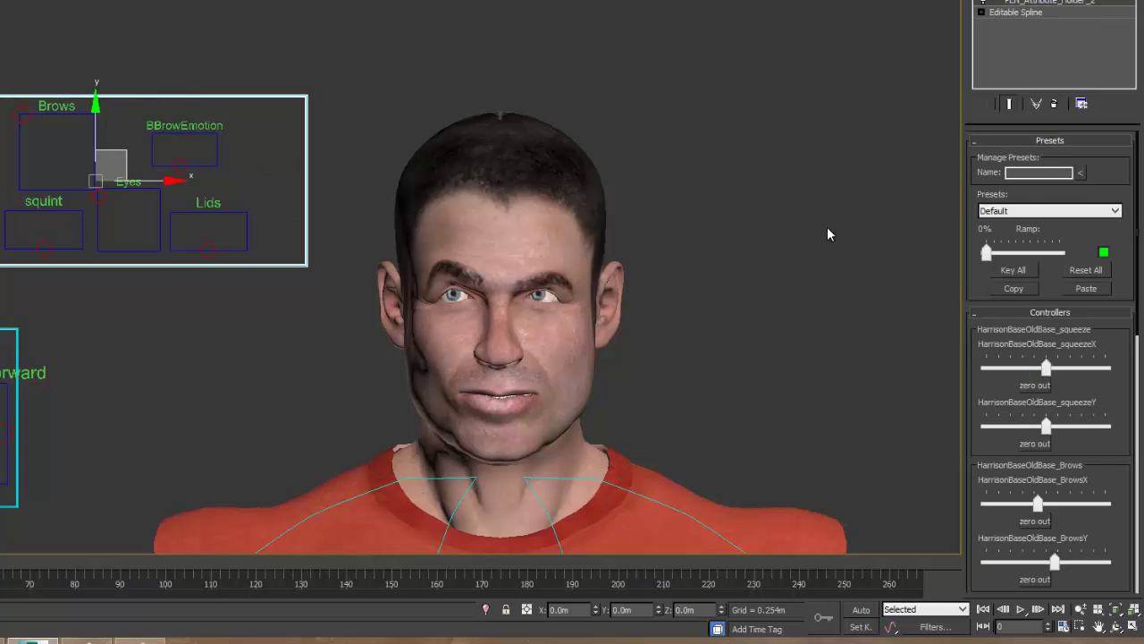
# Step: Name the next preset 'rightbral', then raise squint, lower Brows and adjust Lids
pyautogui.click(1007, 182)
pyautogui.write('rightbral')
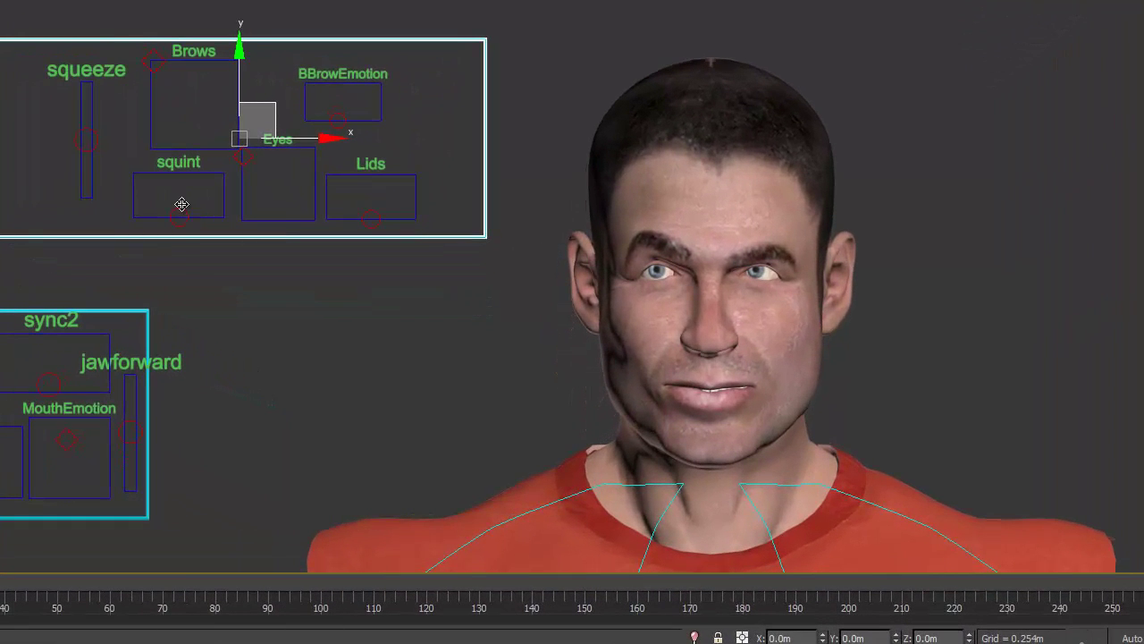
pyautogui.moveTo(180, 216); pyautogui.dragTo(185, 173)
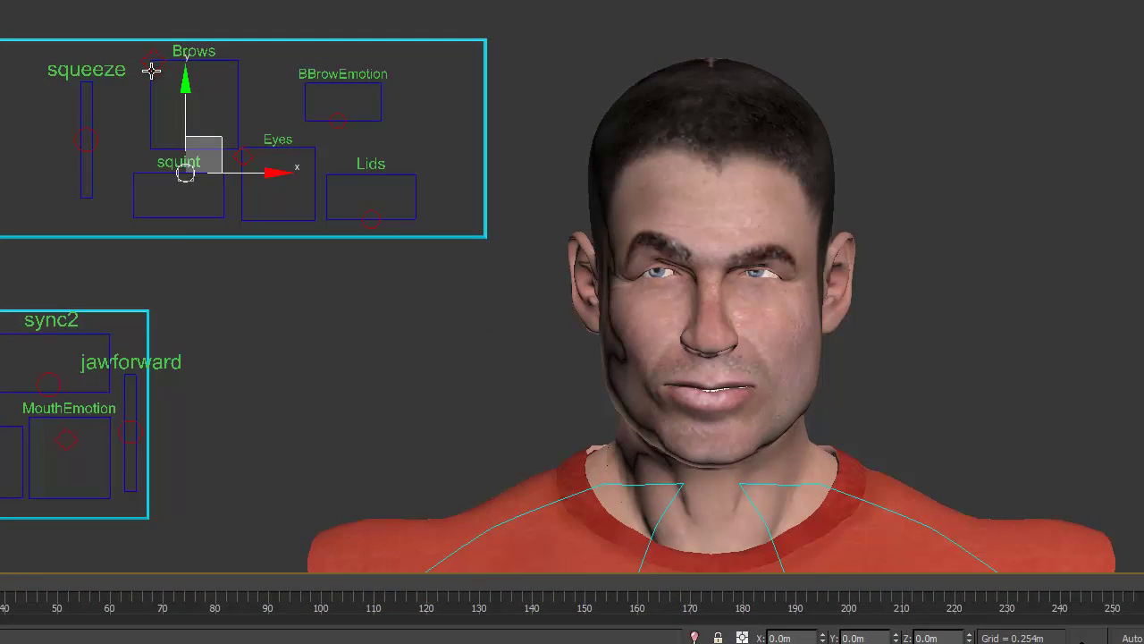
pyautogui.moveTo(153, 64)
pyautogui.mouseDown()
pyautogui.moveTo(166, 104)
pyautogui.moveTo(171, 76)
pyautogui.moveTo(154, 75)
pyautogui.moveTo(210, 75)
pyautogui.moveTo(143, 78)
pyautogui.moveTo(149, 71)
pyautogui.mouseUp()
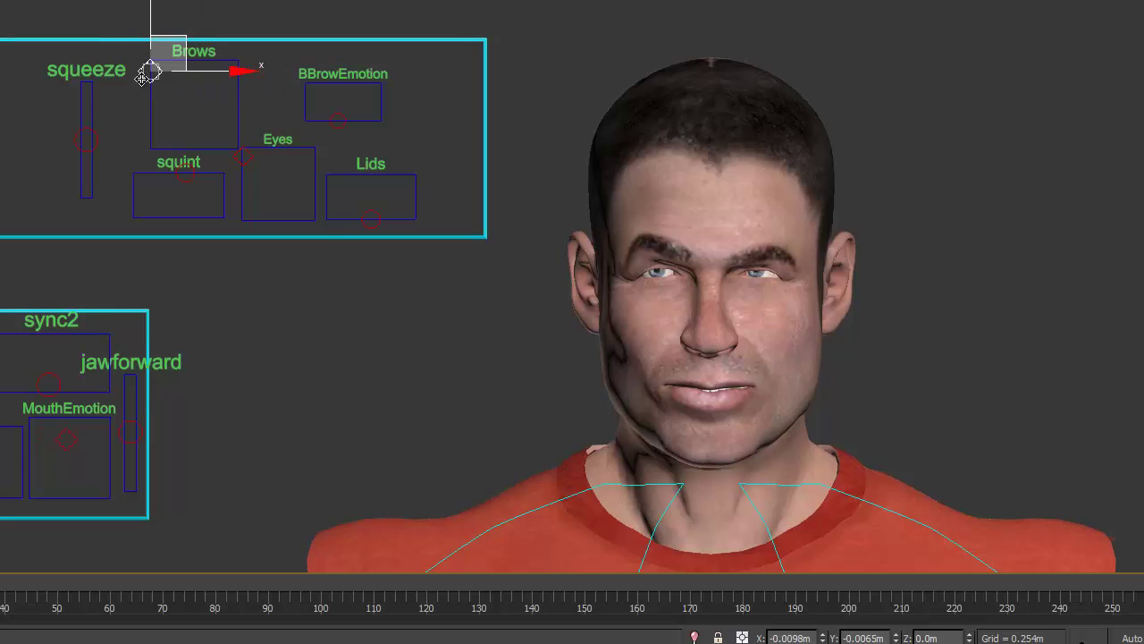
pyautogui.moveTo(372, 217); pyautogui.dragTo(358, 219)
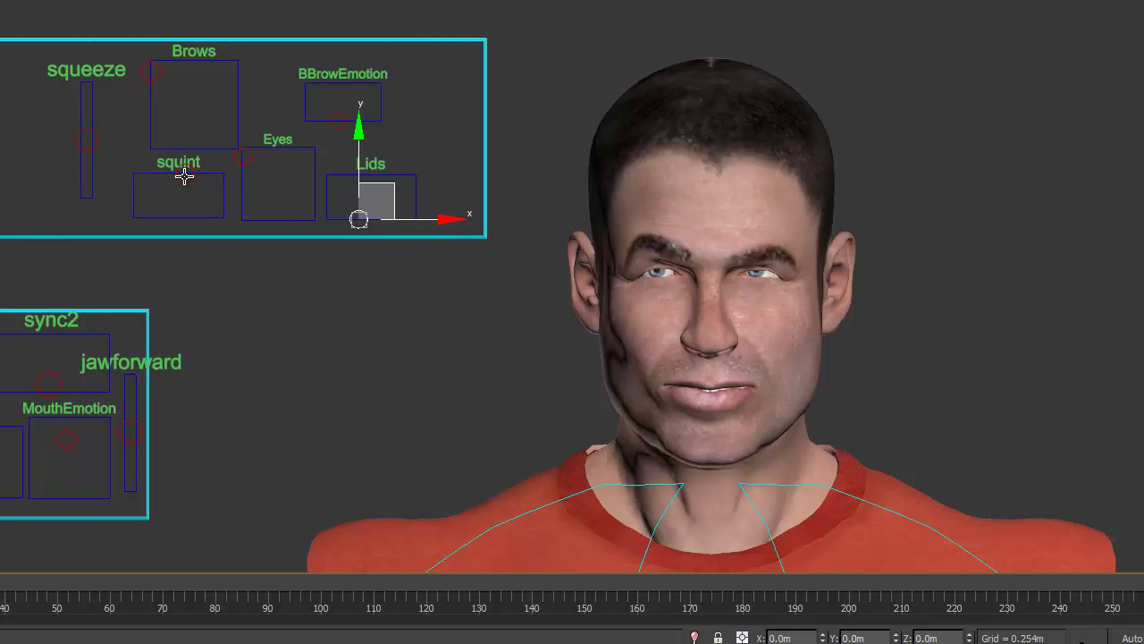
pyautogui.click(338, 113)
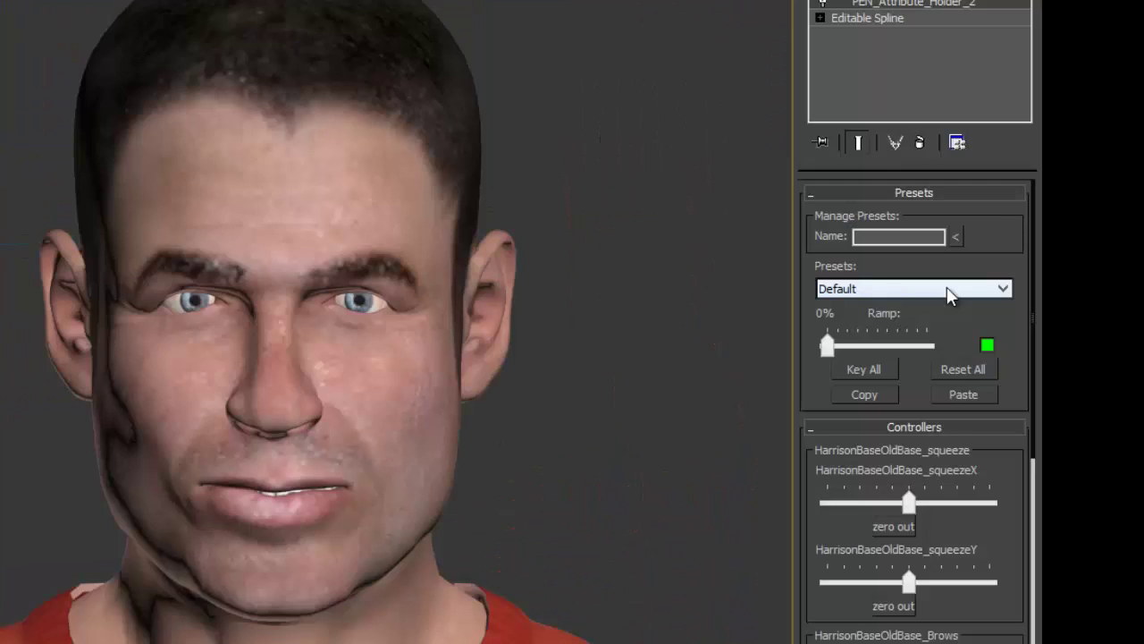
# Step: Preview the Thoughtful, Alarmed and angry presets on the face using the Ramp slider
pyautogui.click(1086, 283)
pyautogui.click(914, 286)
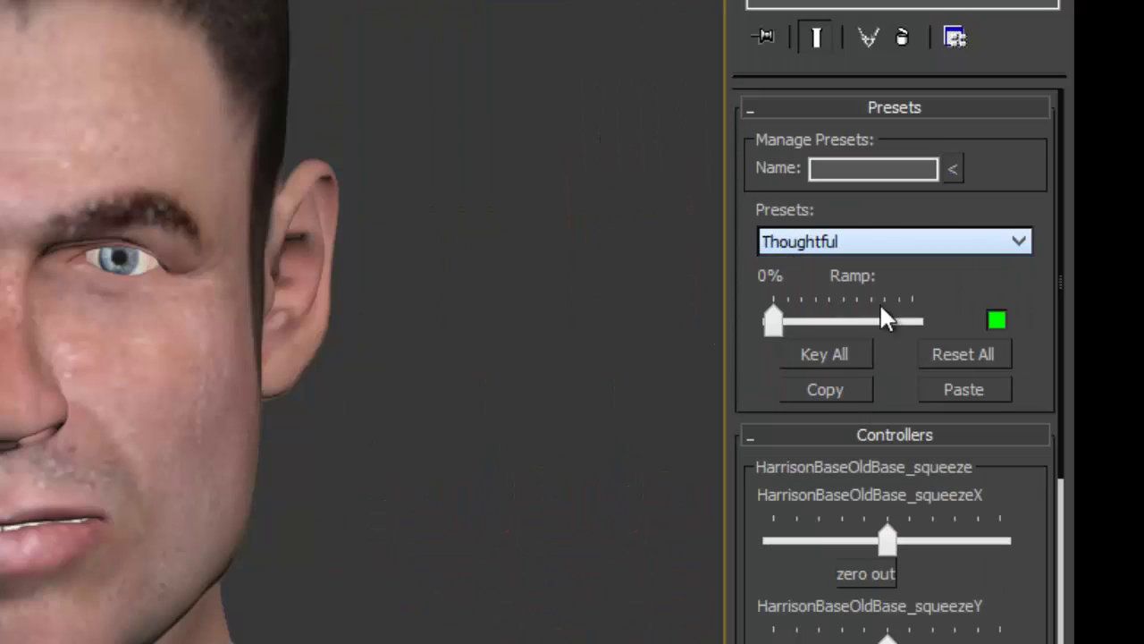
pyautogui.moveTo(783, 327); pyautogui.dragTo(763, 341)
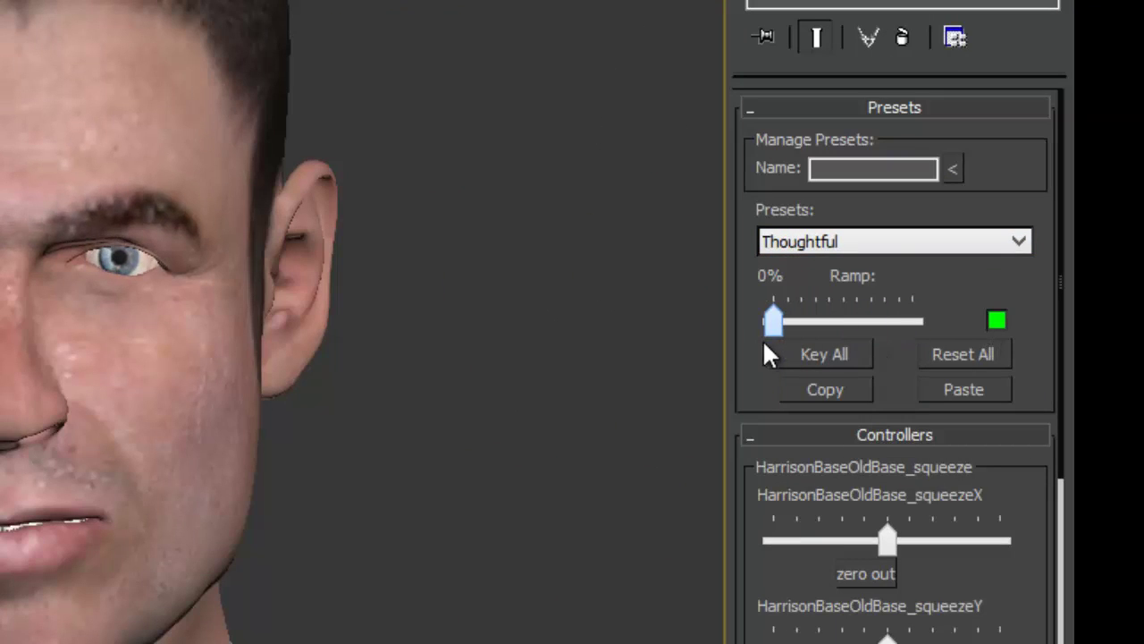
pyautogui.click(881, 241)
pyautogui.click(860, 307)
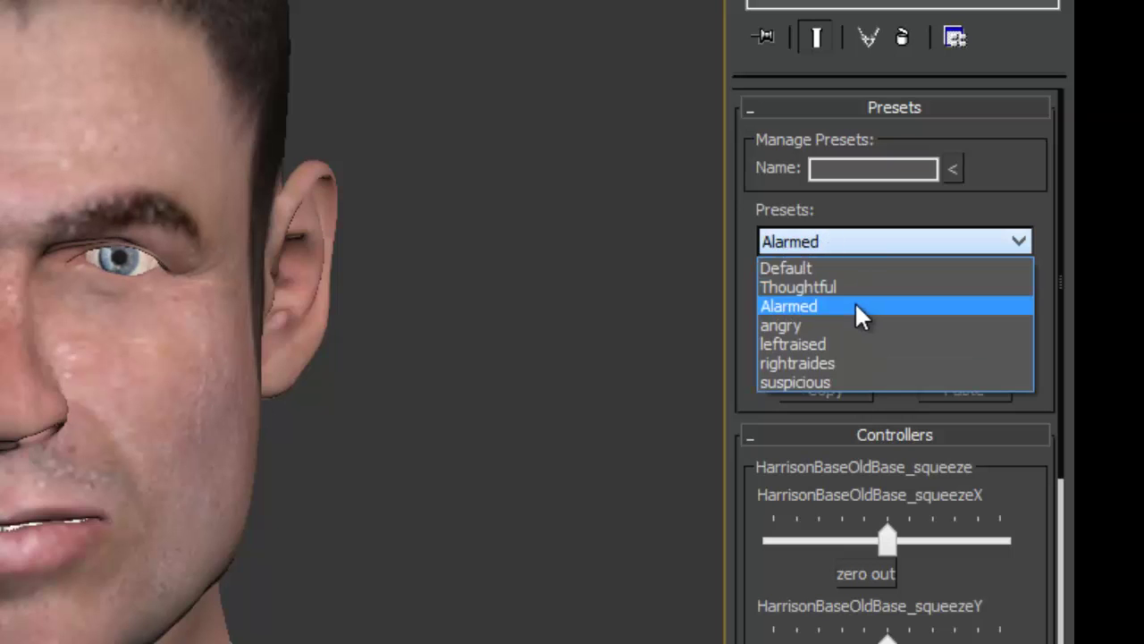
pyautogui.moveTo(764, 322)
pyautogui.mouseDown()
pyautogui.moveTo(978, 322)
pyautogui.moveTo(758, 335)
pyautogui.mouseUp()
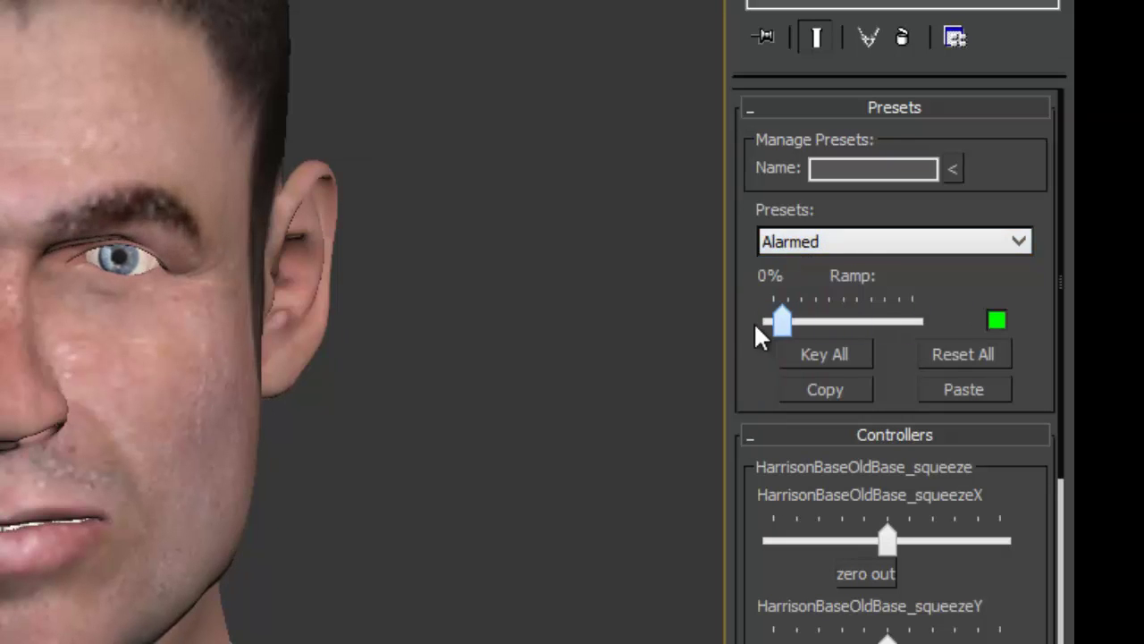
pyautogui.click(862, 247)
pyautogui.click(840, 324)
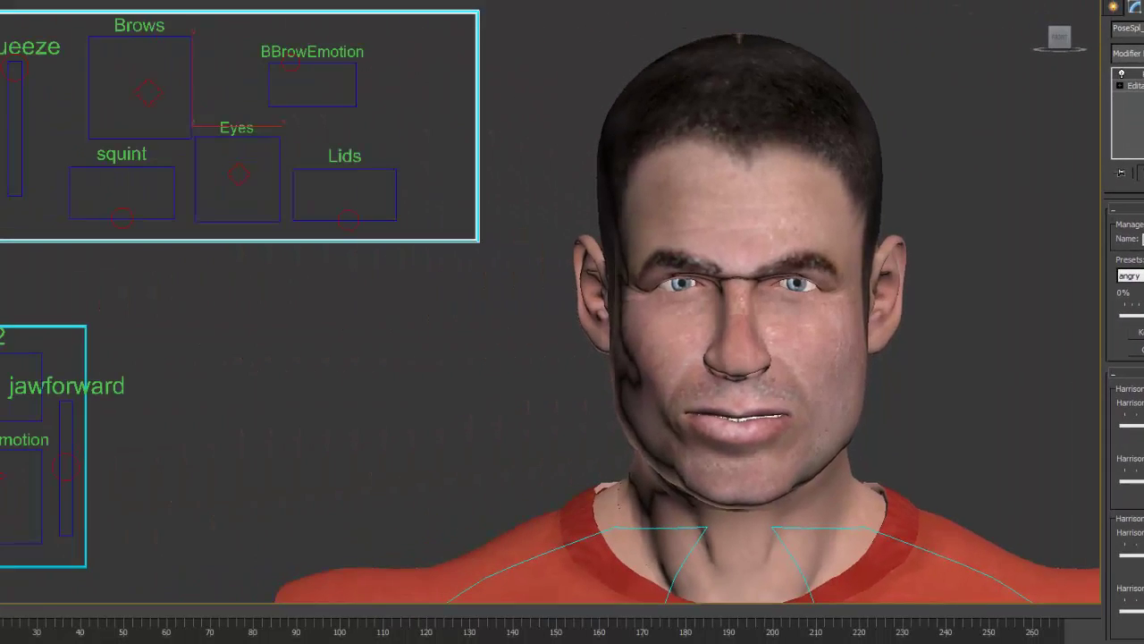
pyautogui.moveTo(1123, 316); pyautogui.dragTo(1118, 320)
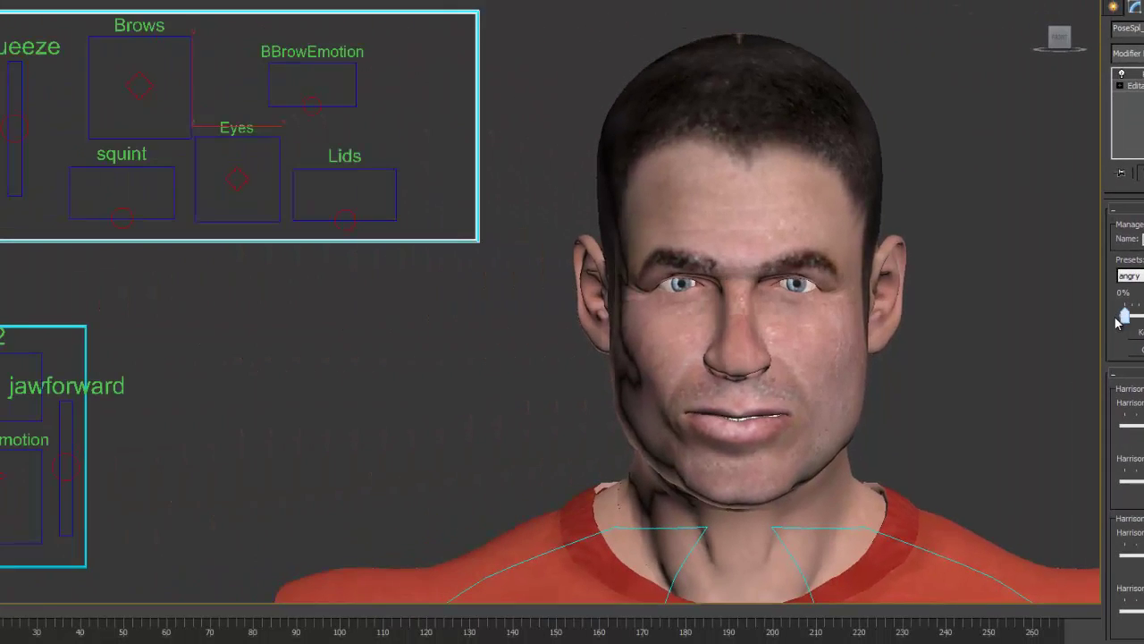
# Step: Ramp the leftraised, rightraides and suspicious presets on and off, then return to Default
pyautogui.click(1131, 276)
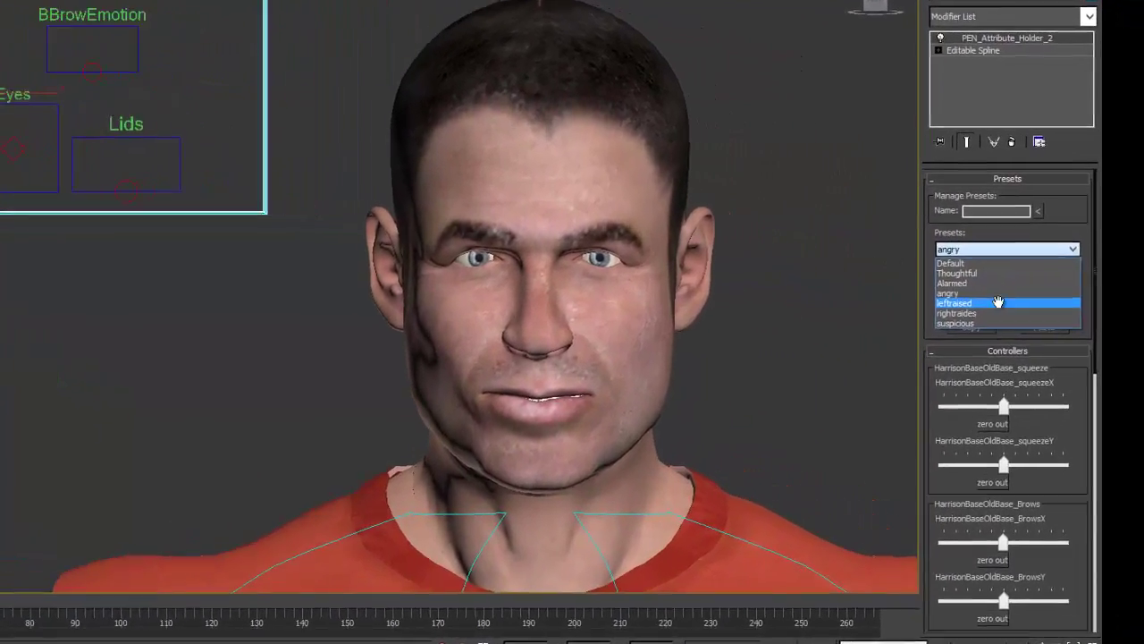
pyautogui.click(1130, 322)
pyautogui.moveTo(877, 328); pyautogui.dragTo(777, 340)
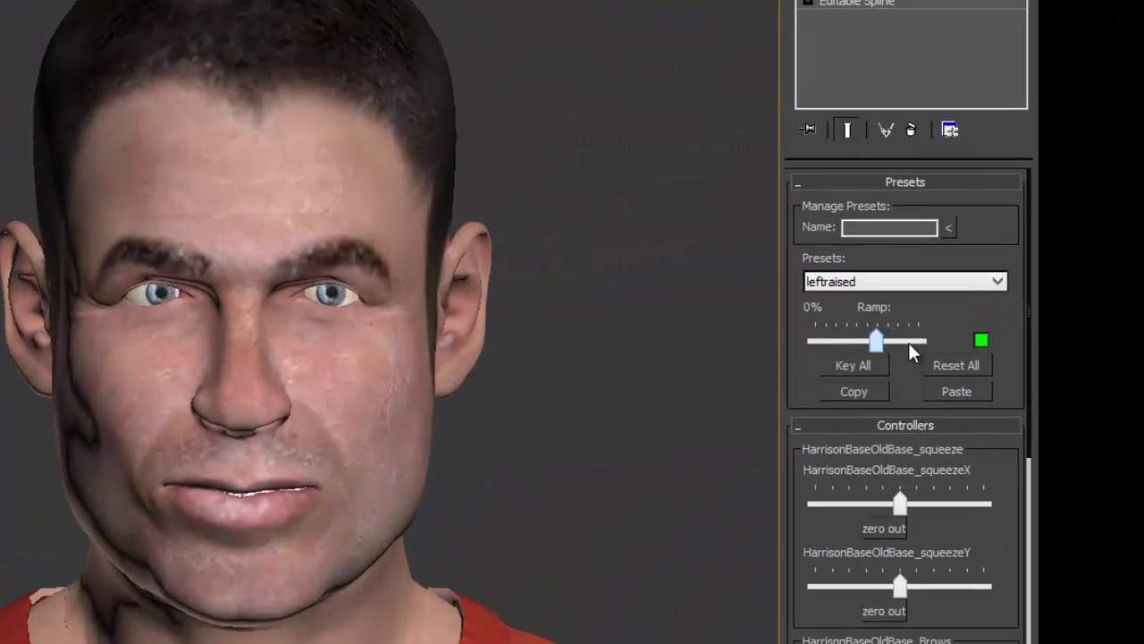
pyautogui.click(881, 288)
pyautogui.click(872, 374)
pyautogui.click(883, 291)
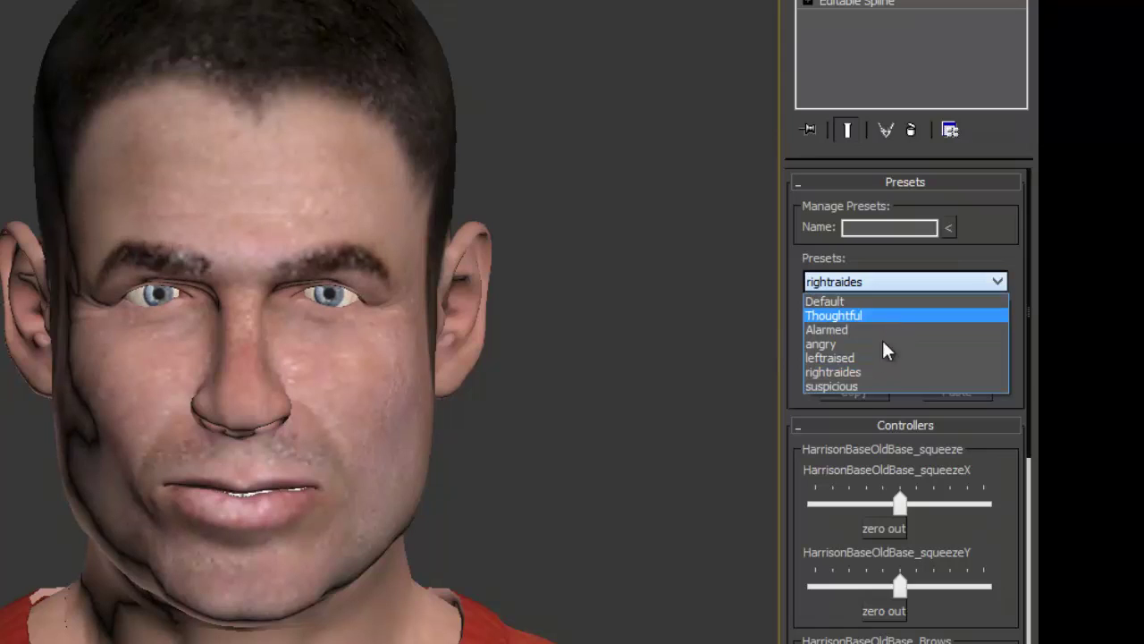
pyautogui.click(868, 386)
pyautogui.moveTo(815, 341); pyautogui.dragTo(773, 338)
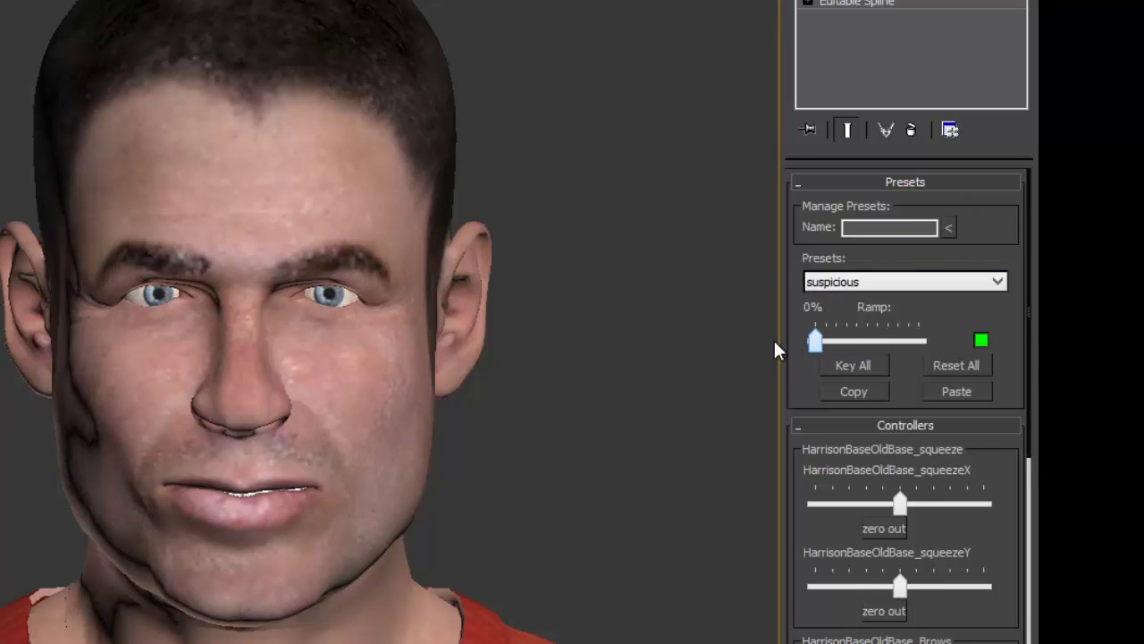
pyautogui.click(883, 289)
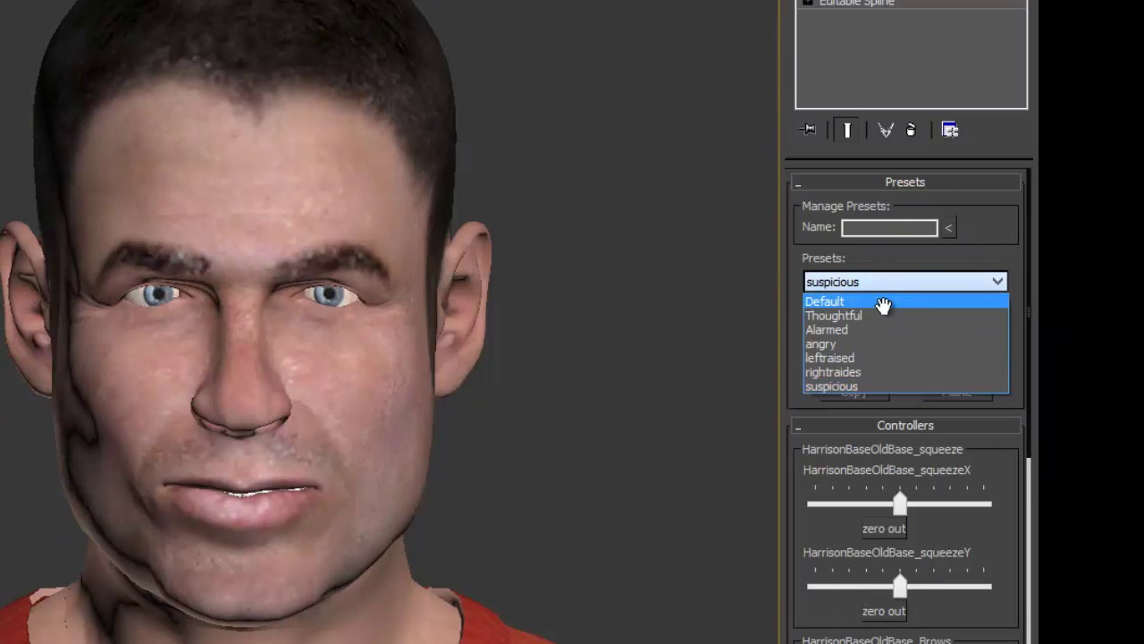
pyautogui.click(883, 302)
pyautogui.moveTo(813, 339); pyautogui.dragTo(775, 340)
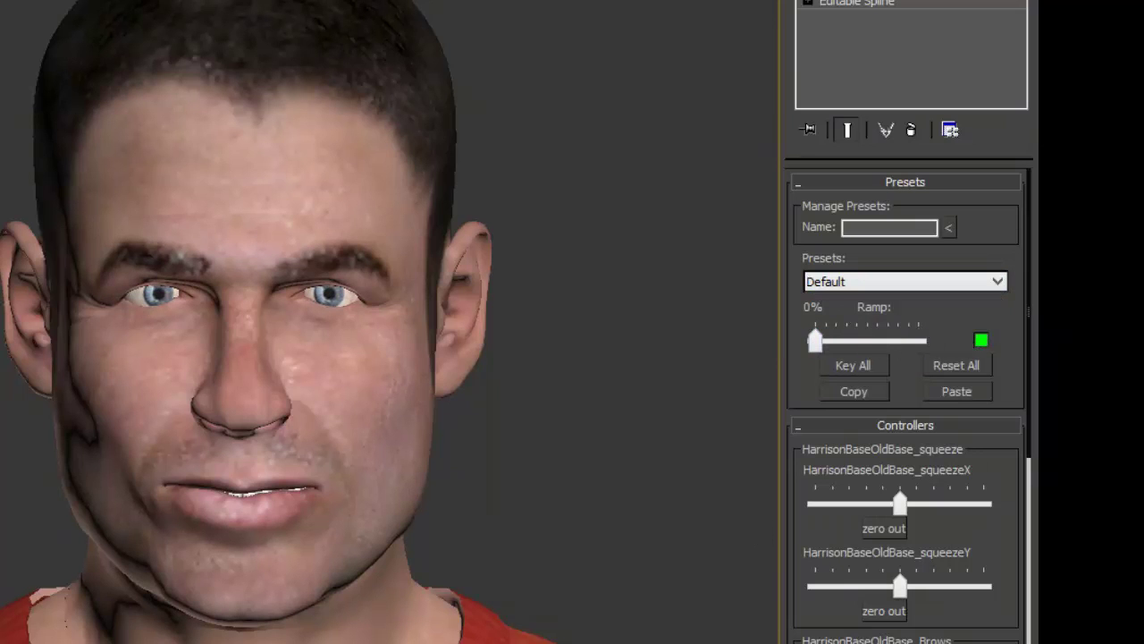
# Step: With Auto Key on, key the Thoughtful expression at frame 31
pyautogui.press('n')
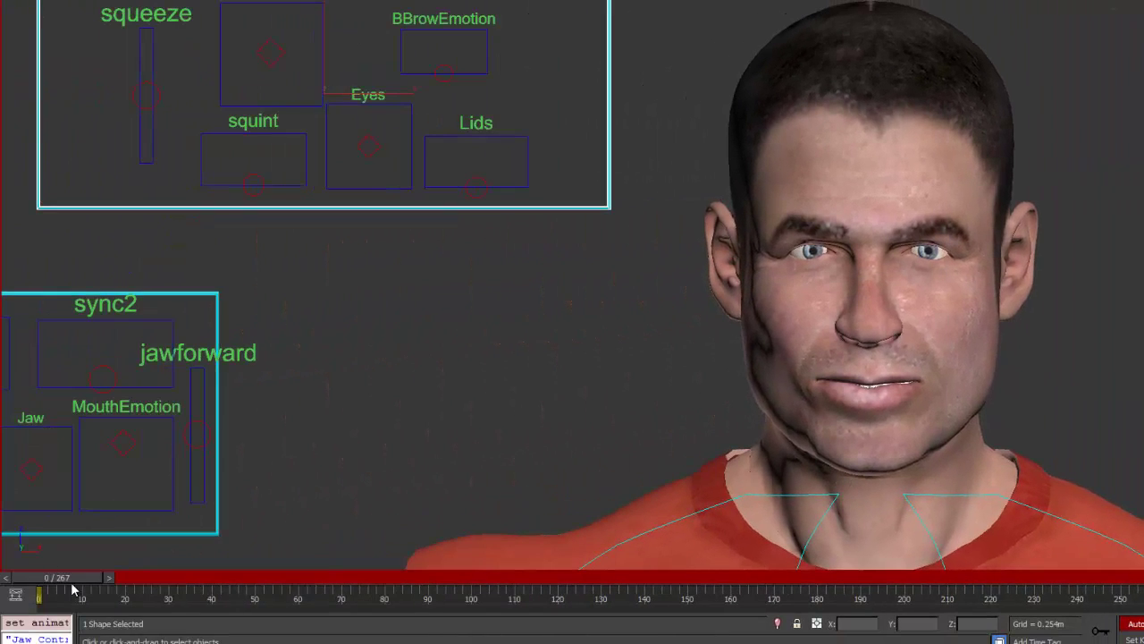
pyautogui.moveTo(80, 589); pyautogui.dragTo(210, 588)
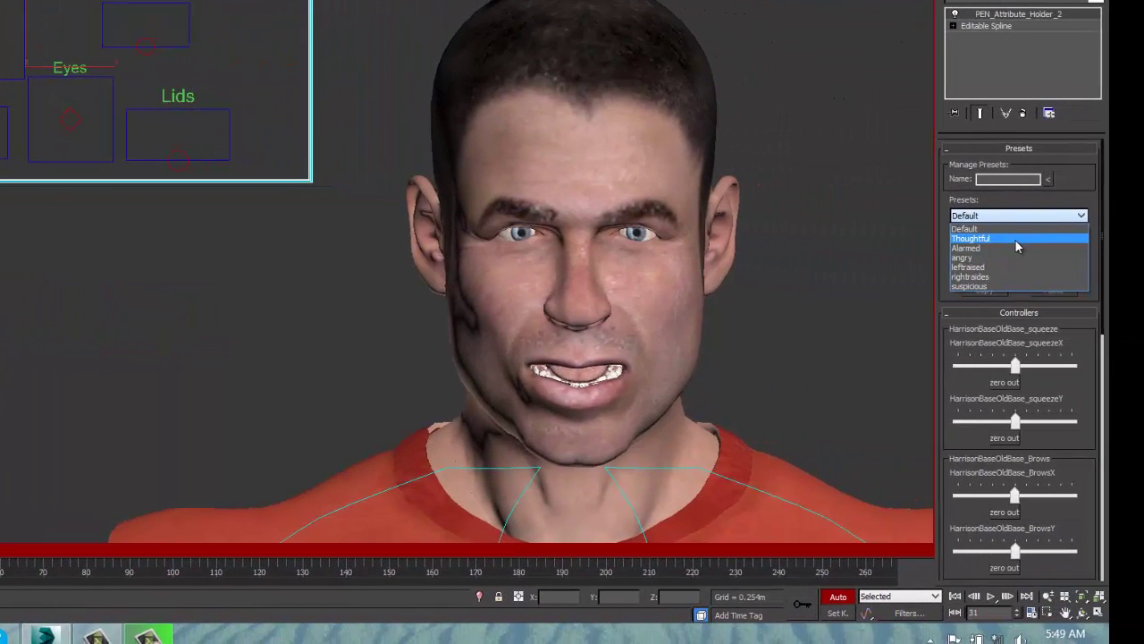
pyautogui.click(1014, 239)
pyautogui.click(965, 271)
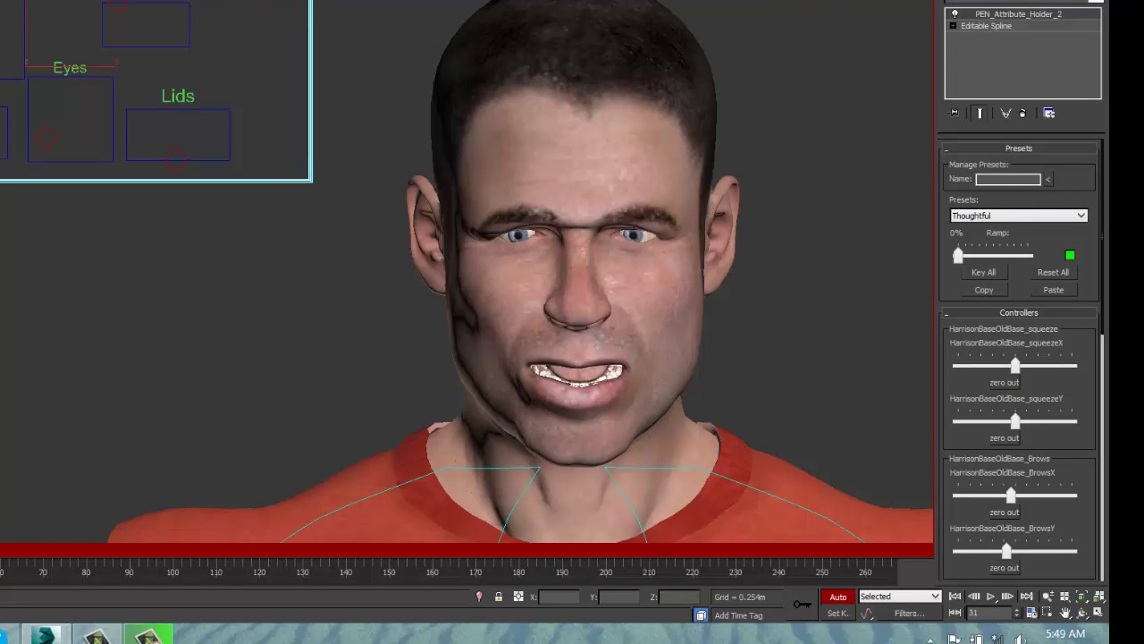
# Step: Key the rightraides expression at frame 67
pyautogui.moveTo(2, 561); pyautogui.dragTo(49, 561)
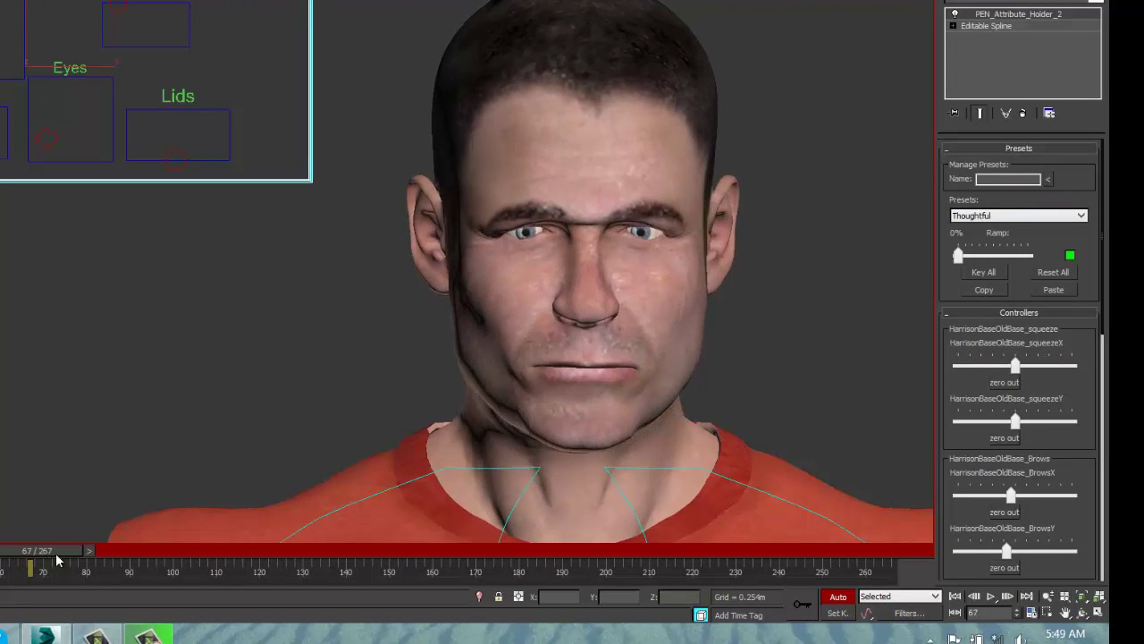
pyautogui.click(983, 216)
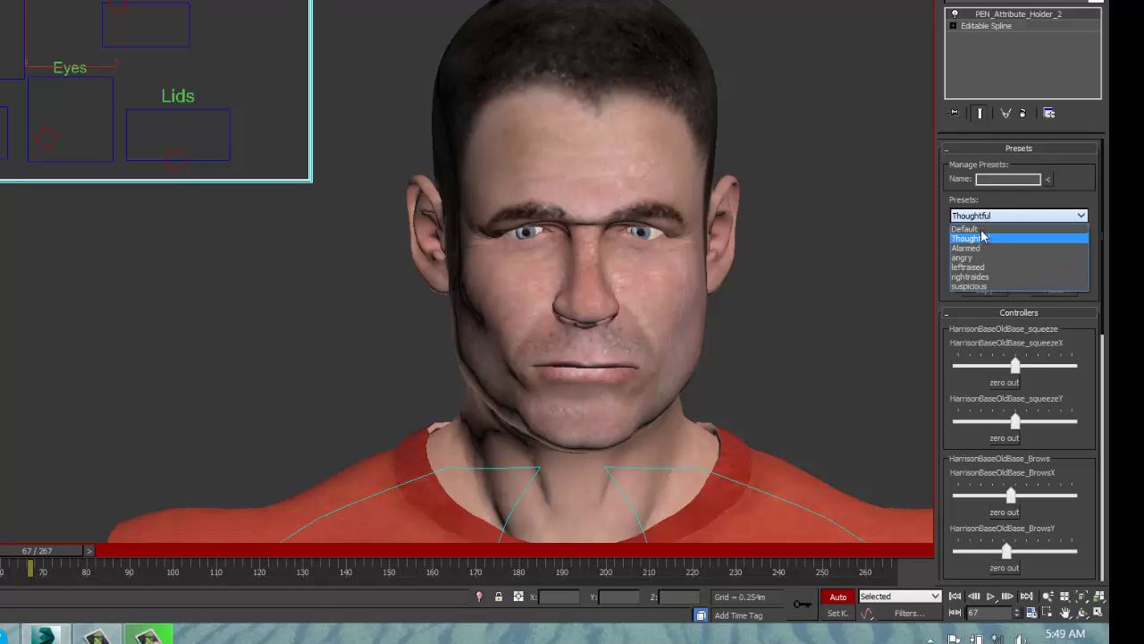
pyautogui.click(970, 276)
pyautogui.click(1050, 269)
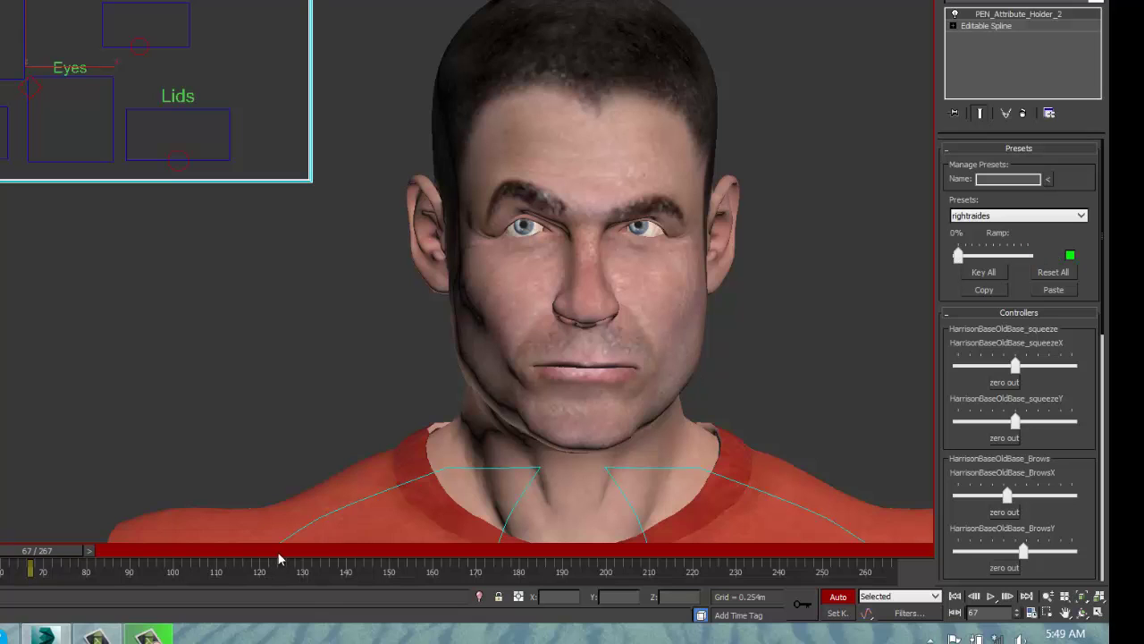
# Step: Key the leftraised expression at frame 88, ramping it to full
pyautogui.moveTo(32, 561); pyautogui.dragTo(125, 558)
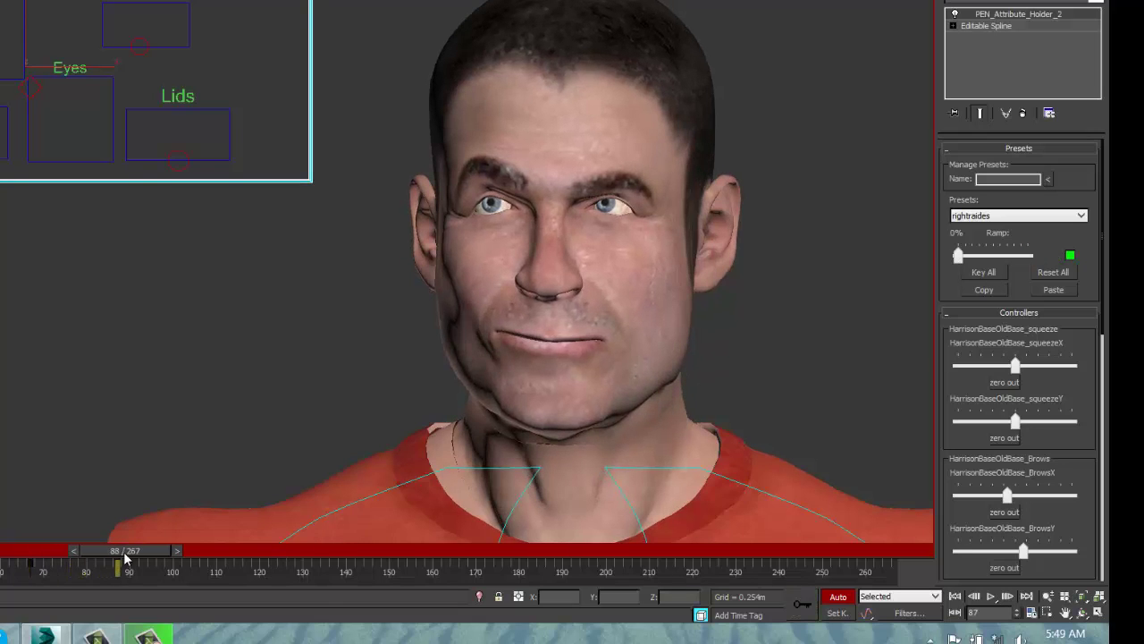
pyautogui.click(1025, 217)
pyautogui.click(992, 271)
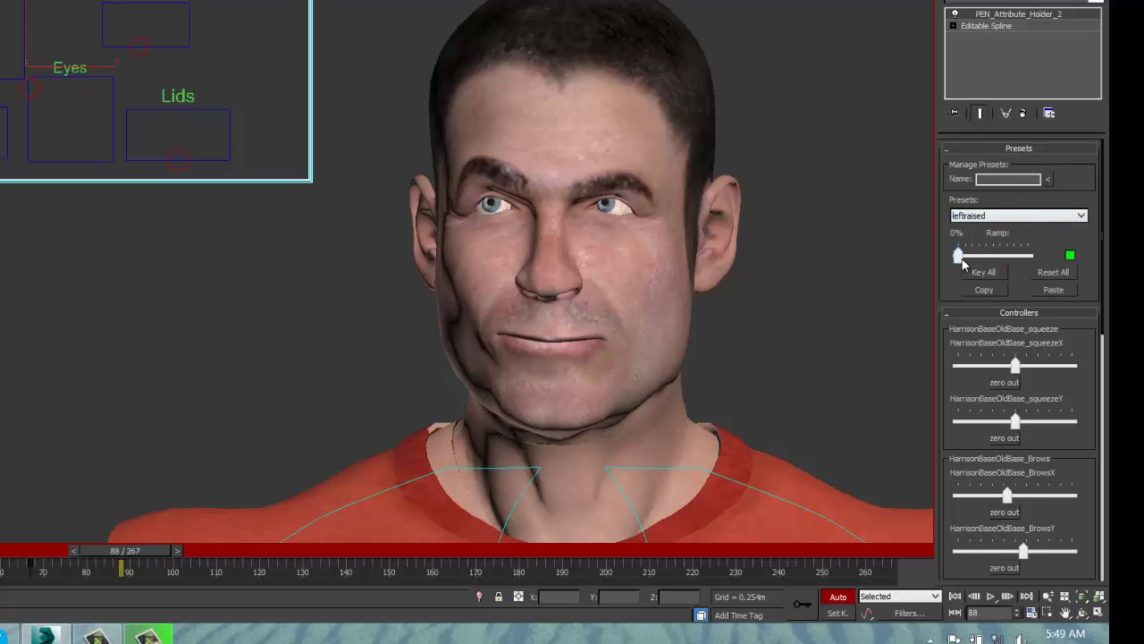
pyautogui.moveTo(958, 255); pyautogui.dragTo(1028, 256)
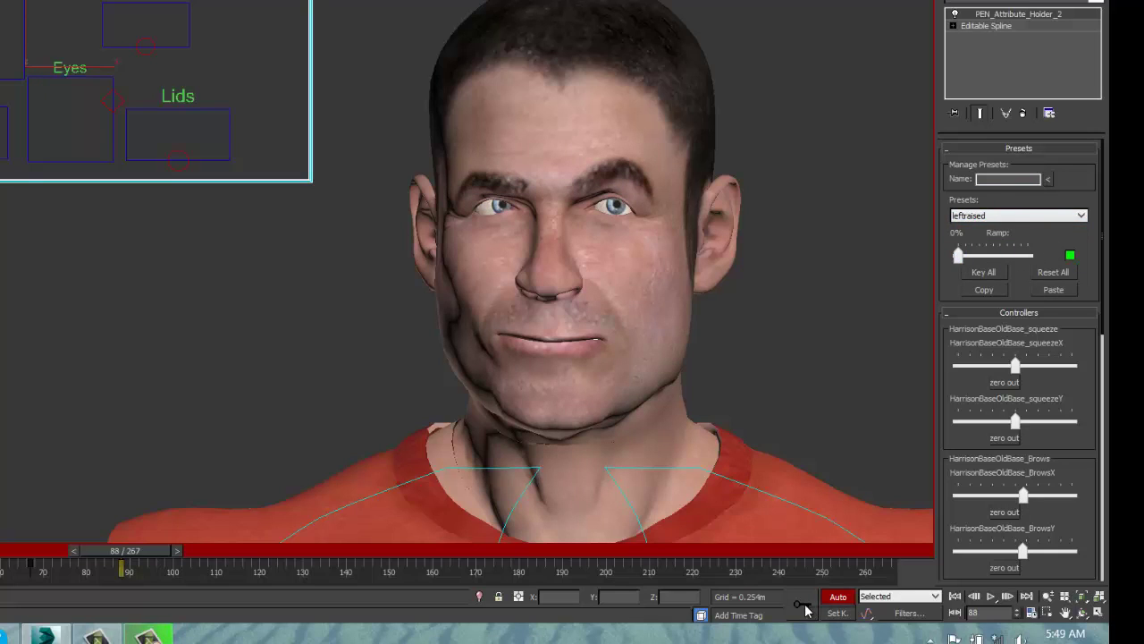
pyautogui.moveTo(143, 556); pyautogui.dragTo(226, 561)
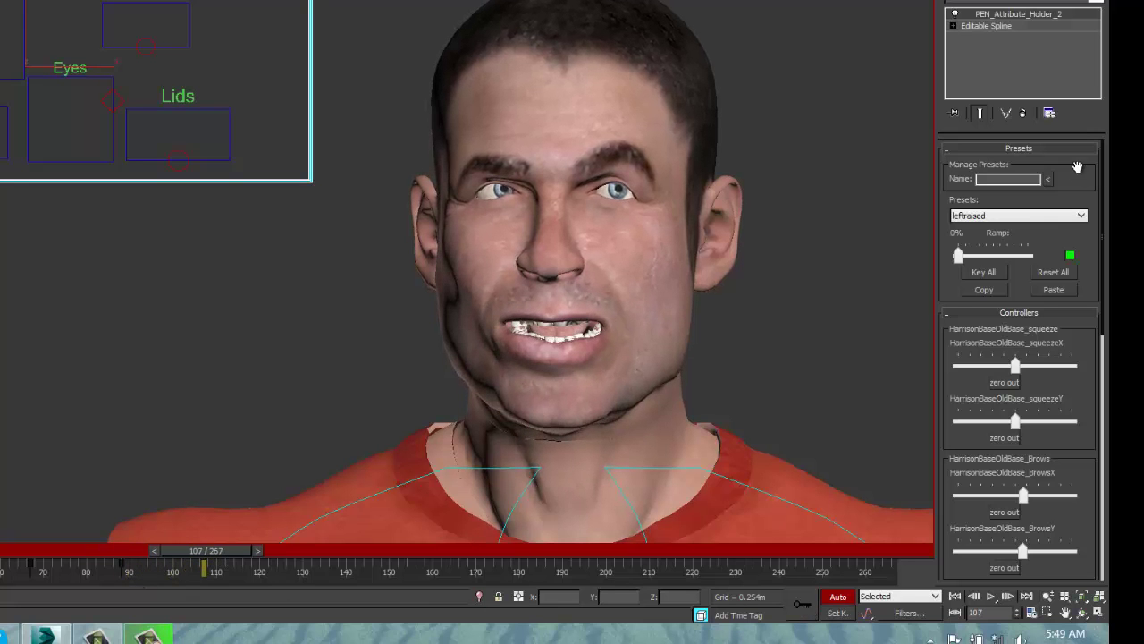
pyautogui.click(1028, 215)
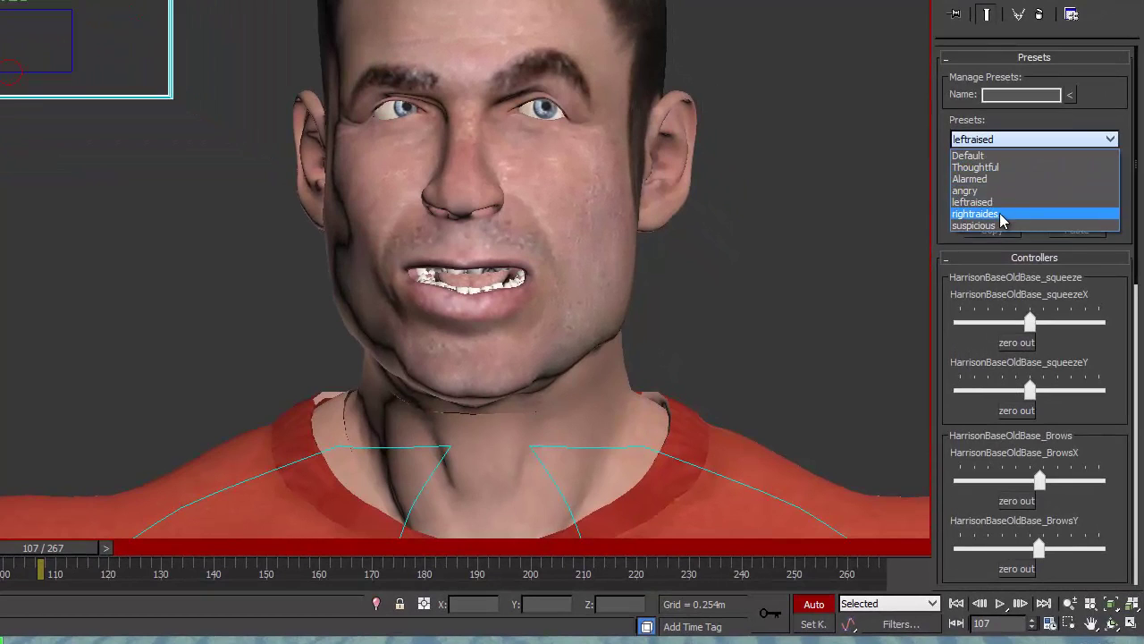
# Step: Key the suspicious expression at frame 107 and copy that key to frame 124
pyautogui.click(990, 226)
pyautogui.moveTo(960, 189); pyautogui.dragTo(1046, 188)
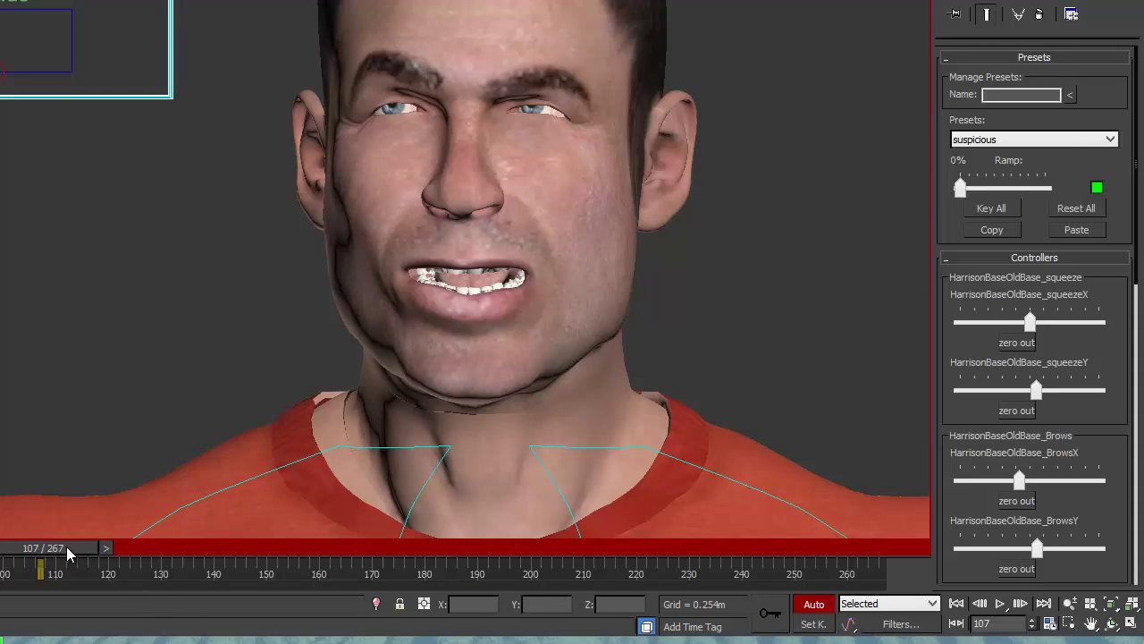
pyautogui.moveTo(125, 551); pyautogui.dragTo(181, 556)
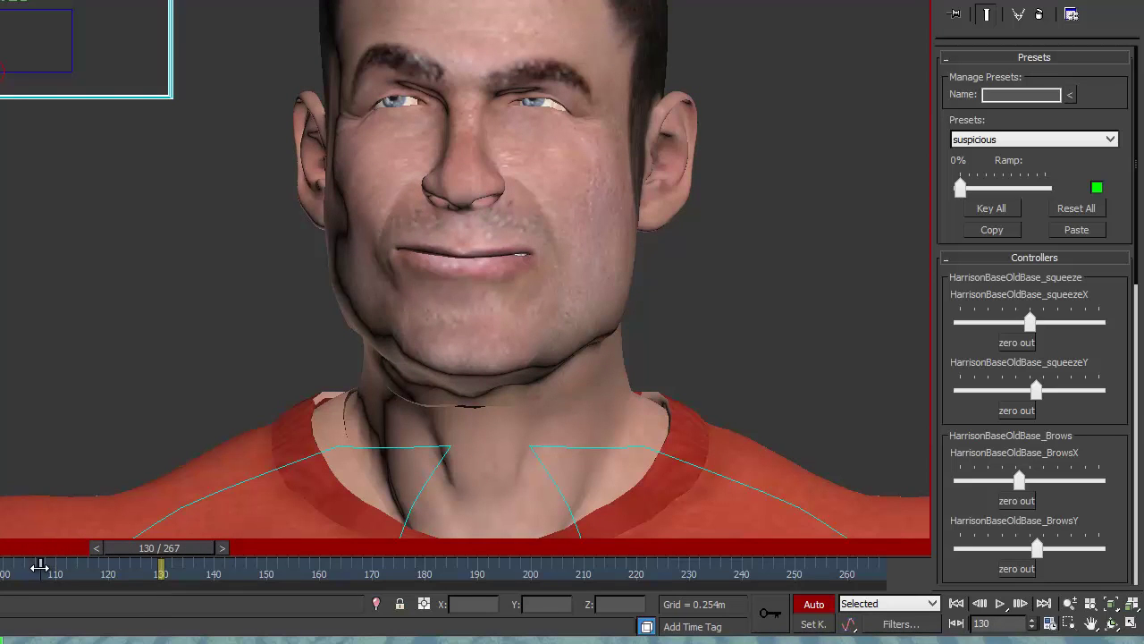
pyautogui.keyDown('shift'); pyautogui.moveTo(40, 570); pyautogui.dragTo(132, 565); pyautogui.keyUp('shift')
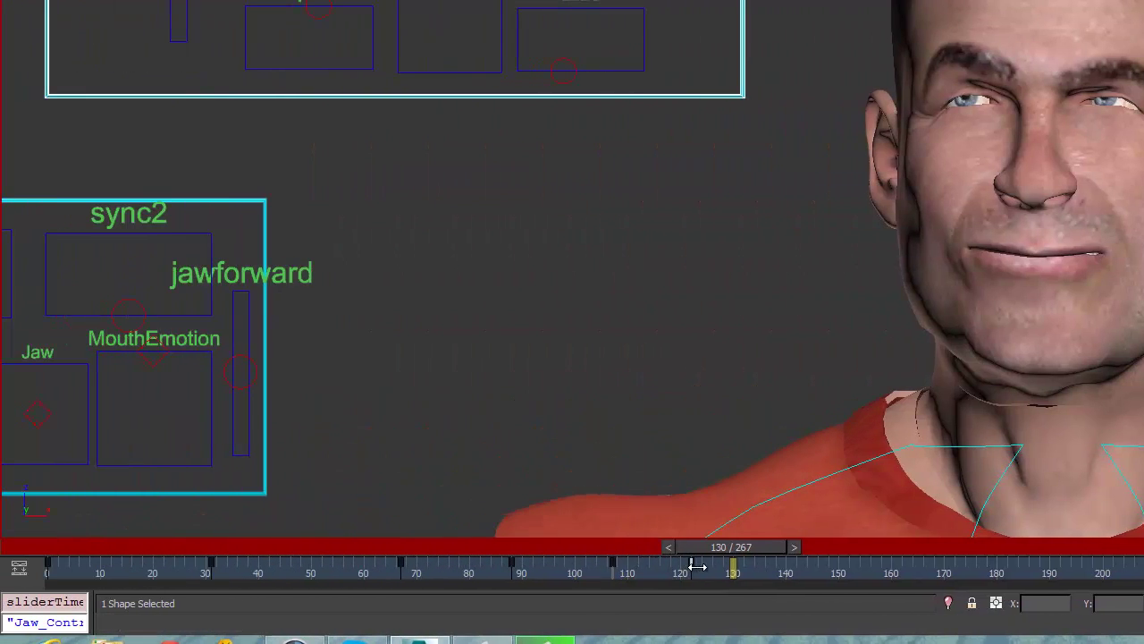
# Step: Key the Thoughtful expression at frame 159
pyautogui.moveTo(726, 547); pyautogui.dragTo(850, 561)
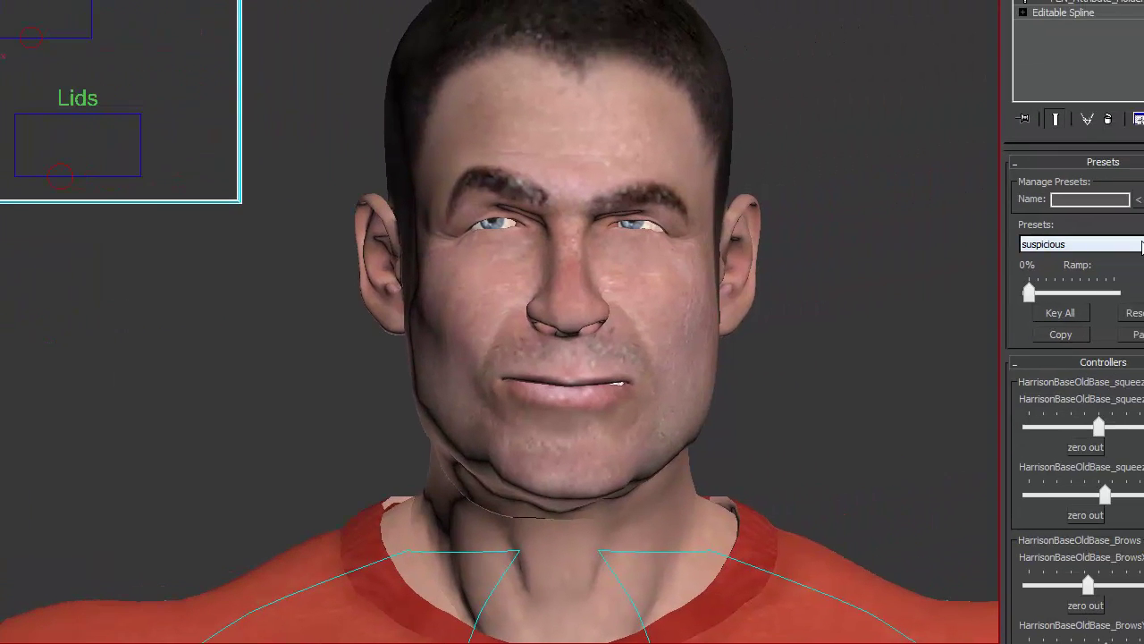
pyautogui.click(1140, 244)
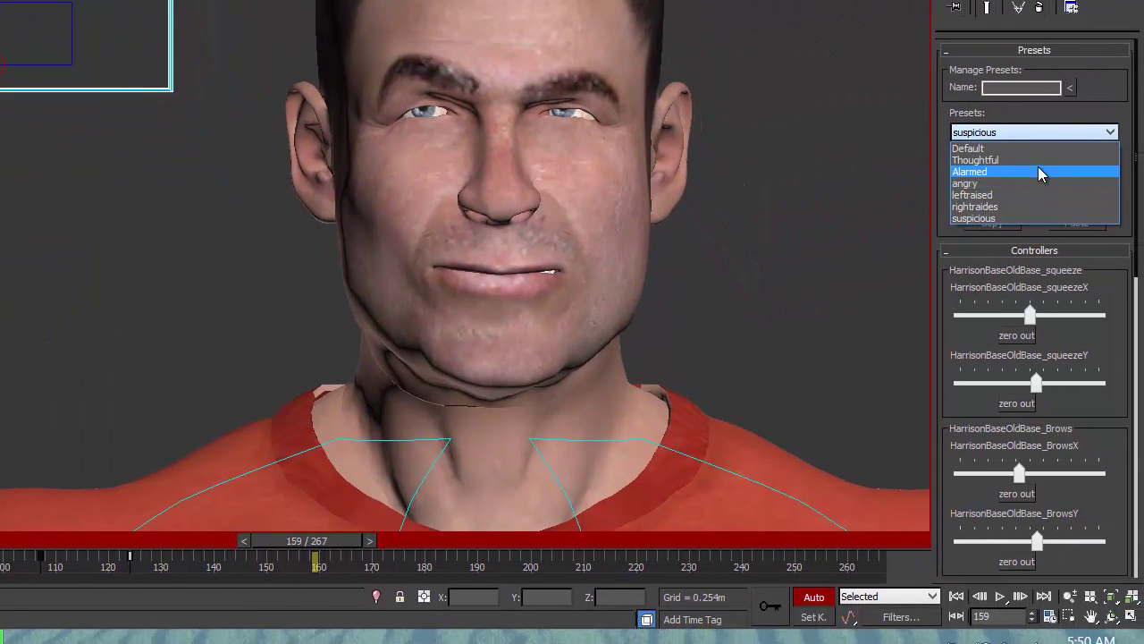
pyautogui.click(1038, 160)
pyautogui.moveTo(958, 181); pyautogui.dragTo(1045, 180)
pyautogui.click(1083, 200)
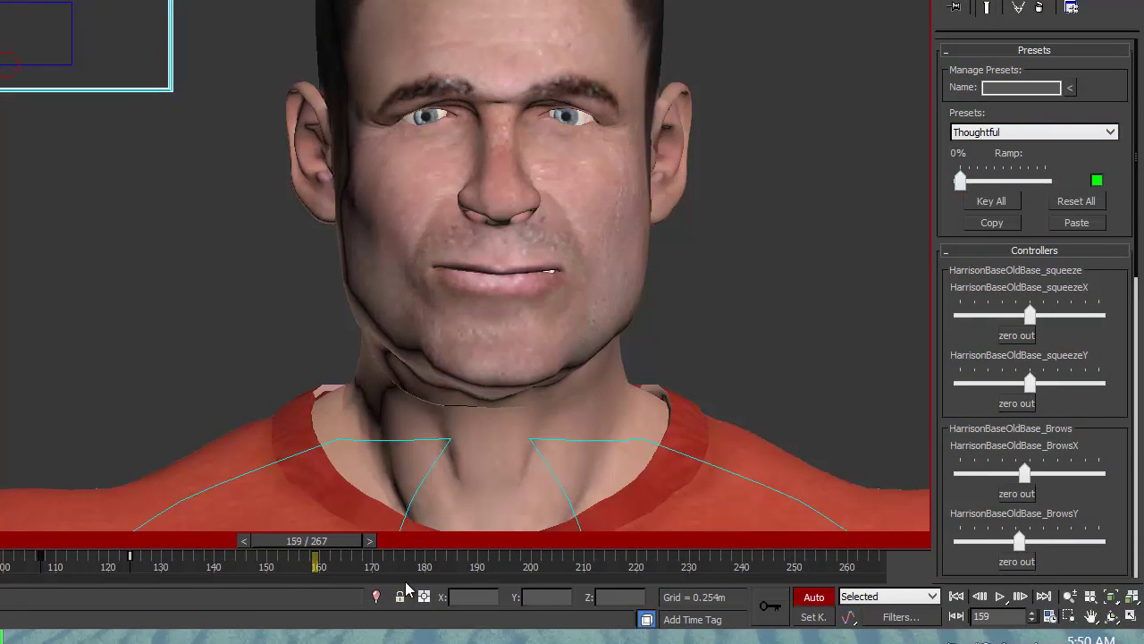
# Step: Key the angry expression at frame 179
pyautogui.moveTo(328, 540); pyautogui.dragTo(425, 539)
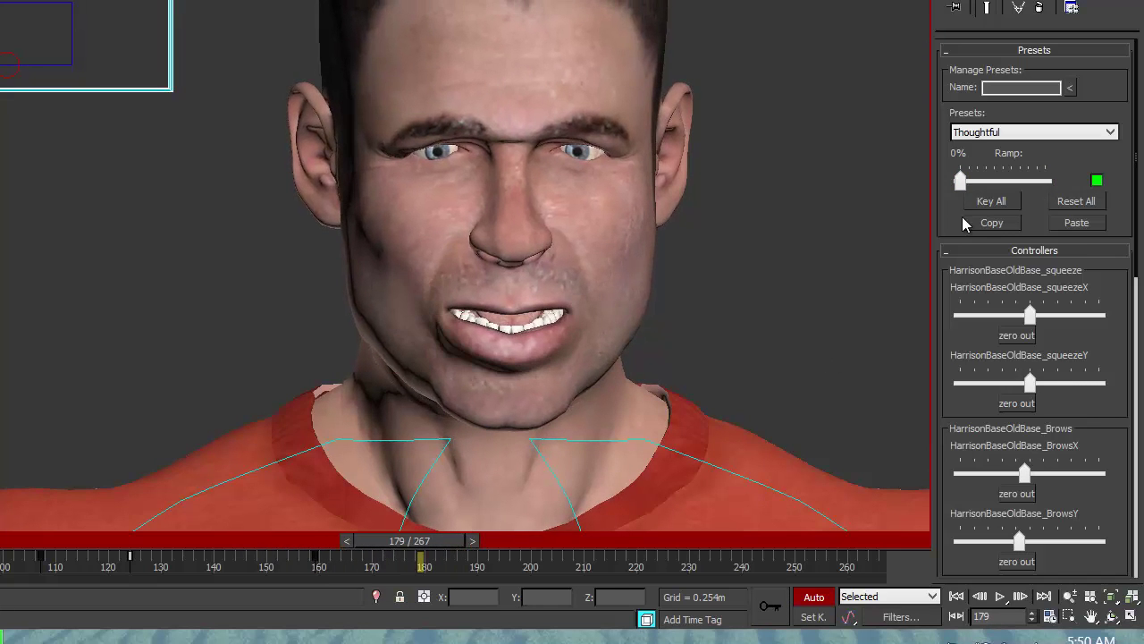
pyautogui.click(999, 134)
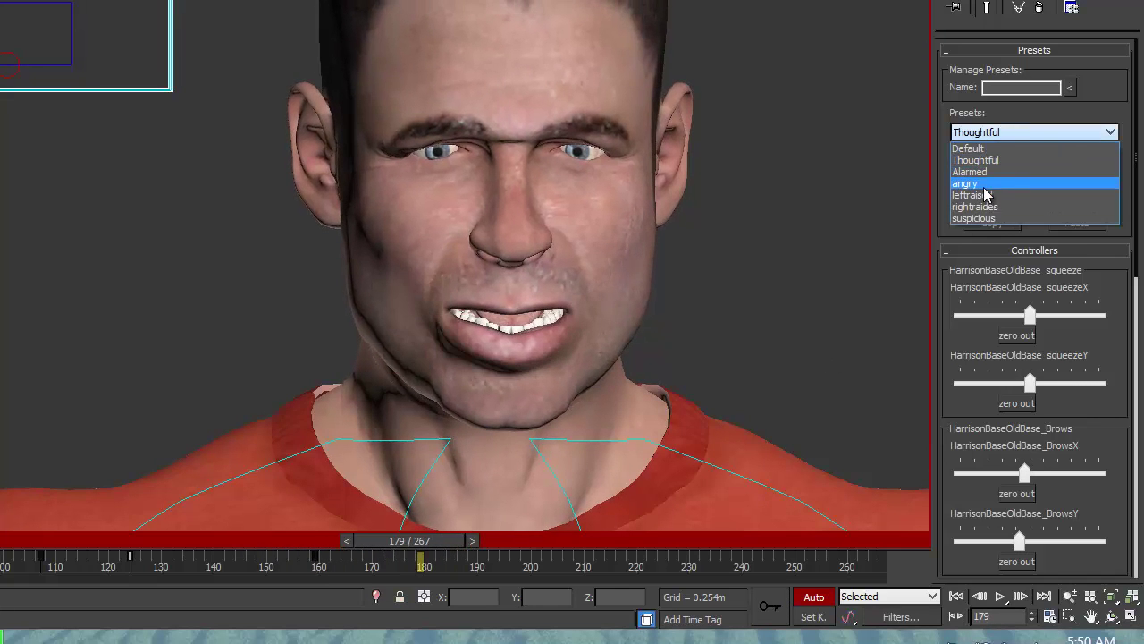
pyautogui.click(989, 184)
pyautogui.moveTo(960, 180); pyautogui.dragTo(1048, 181)
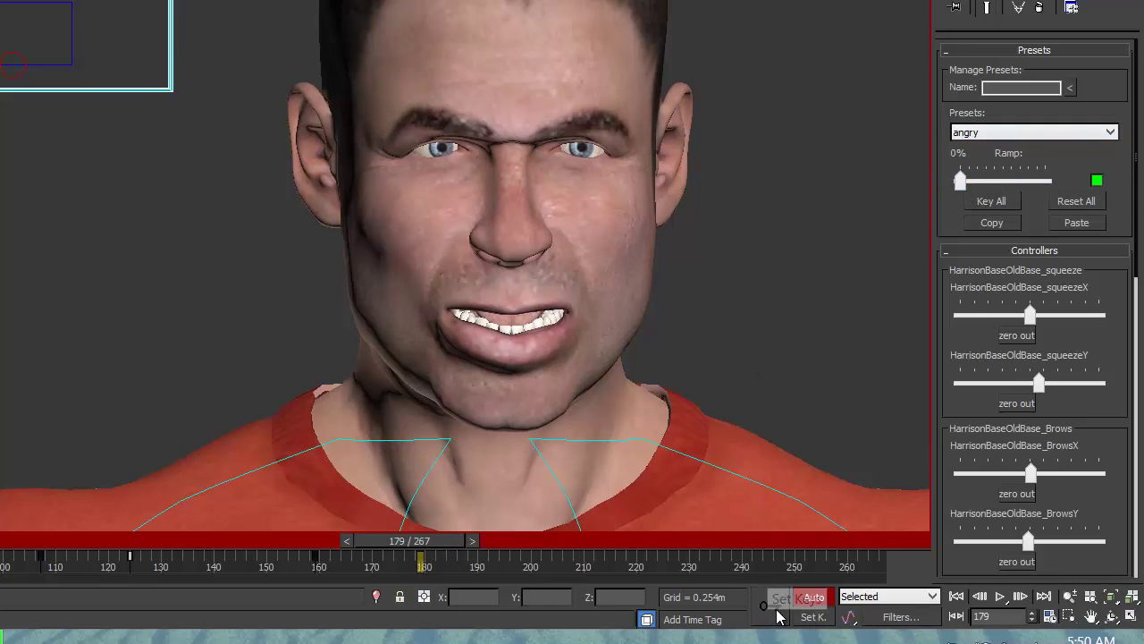
# Step: Apply the Alarmed preset at frame 231
pyautogui.moveTo(418, 547); pyautogui.dragTo(574, 547)
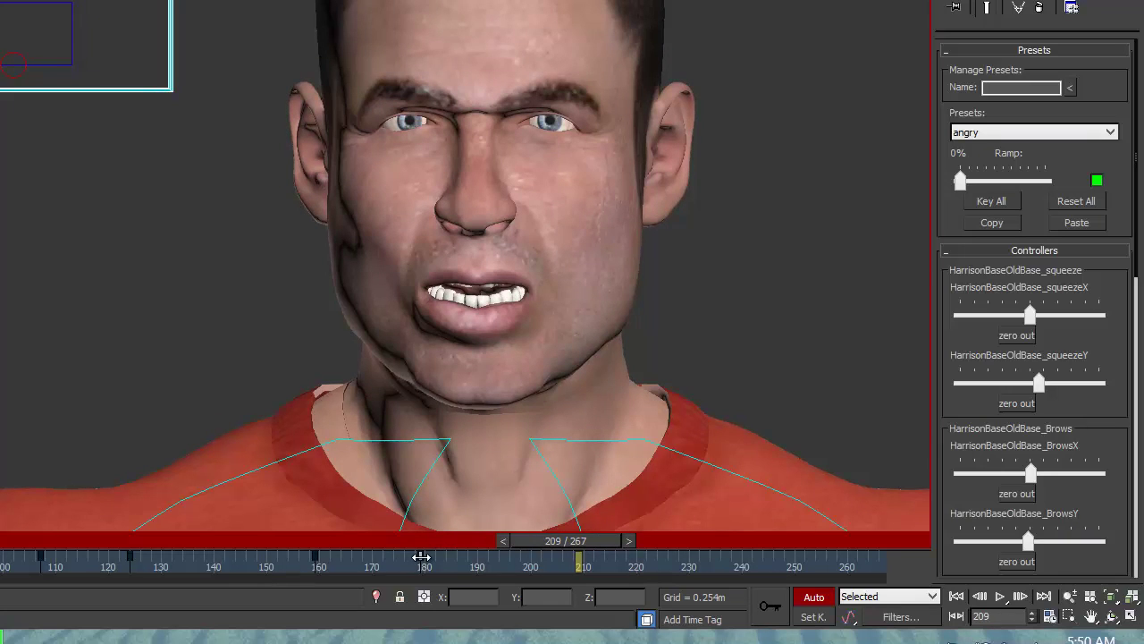
pyautogui.moveTo(577, 541); pyautogui.dragTo(638, 536)
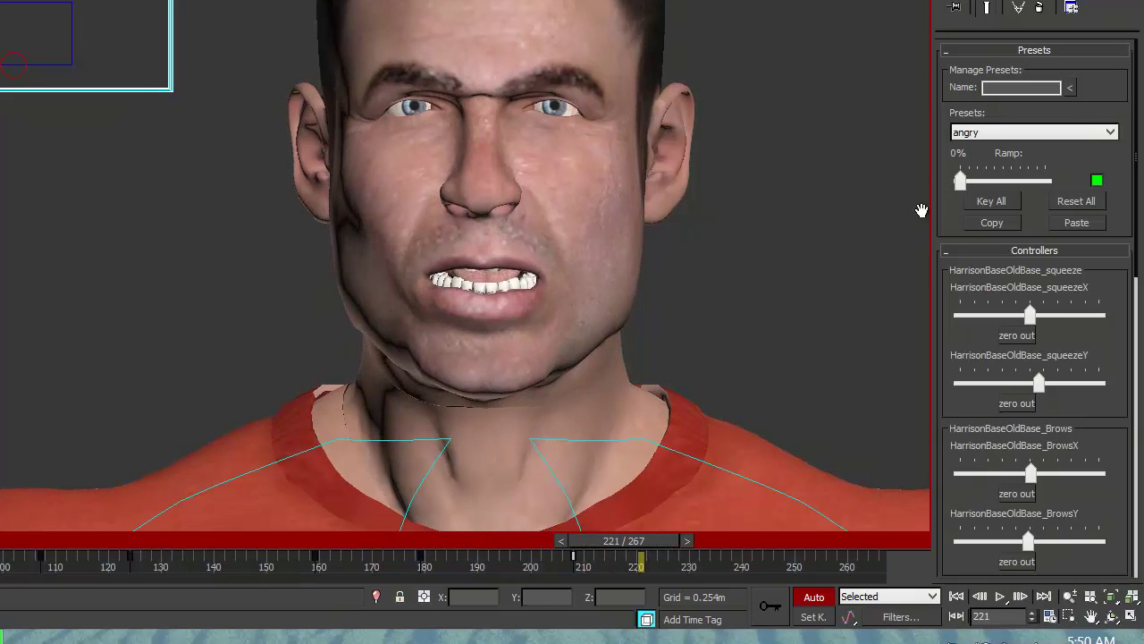
pyautogui.moveTo(634, 547); pyautogui.dragTo(693, 530)
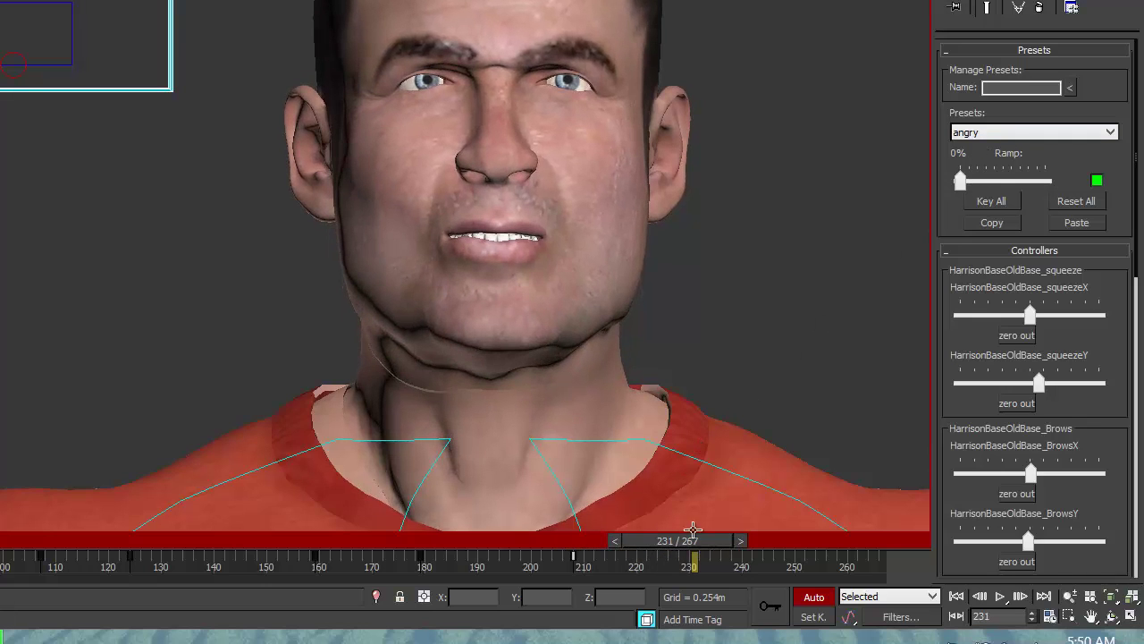
pyautogui.click(998, 130)
pyautogui.click(1008, 170)
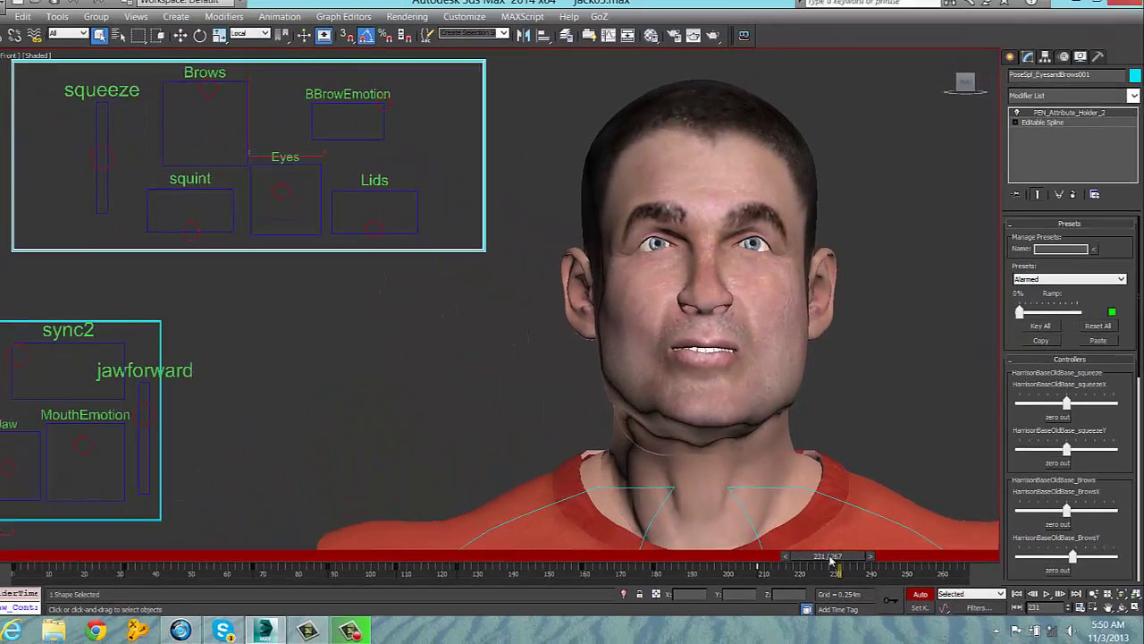
pyautogui.moveTo(679, 540); pyautogui.dragTo(798, 546)
pyautogui.moveTo(914, 560); pyautogui.dragTo(134, 556)
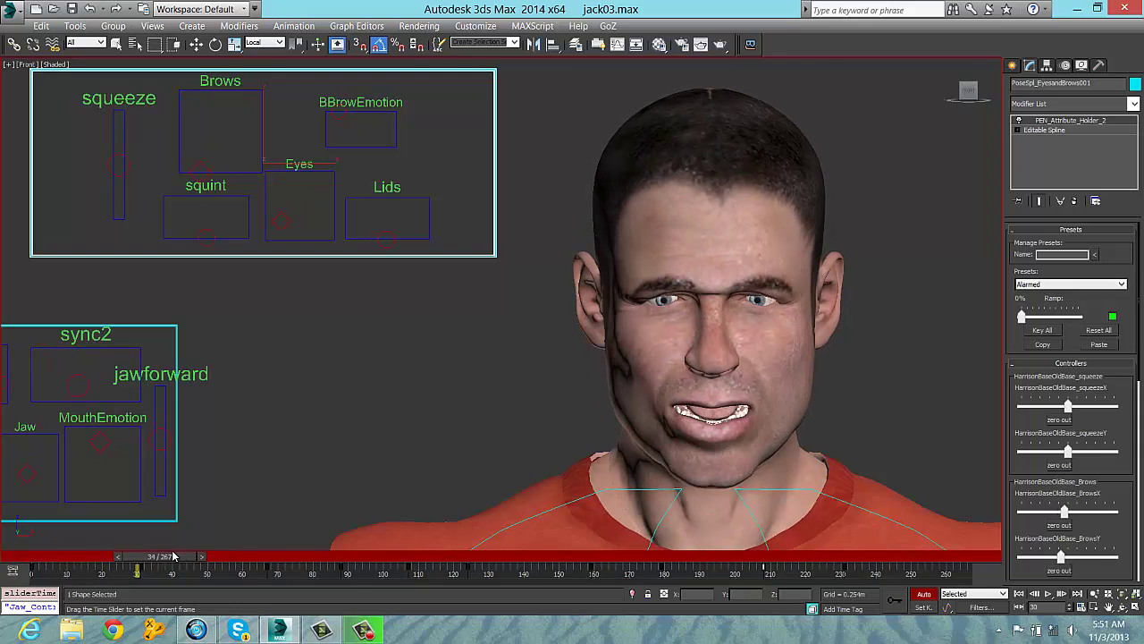
pyautogui.moveTo(211, 556); pyautogui.dragTo(333, 556)
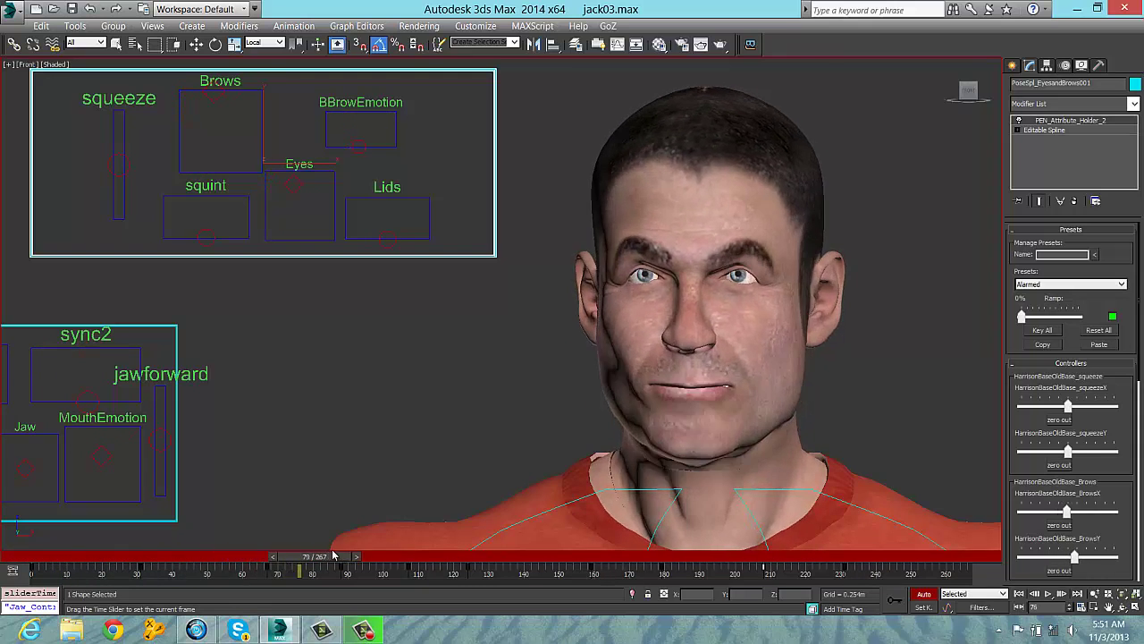
pyautogui.moveTo(531, 554); pyautogui.dragTo(615, 552)
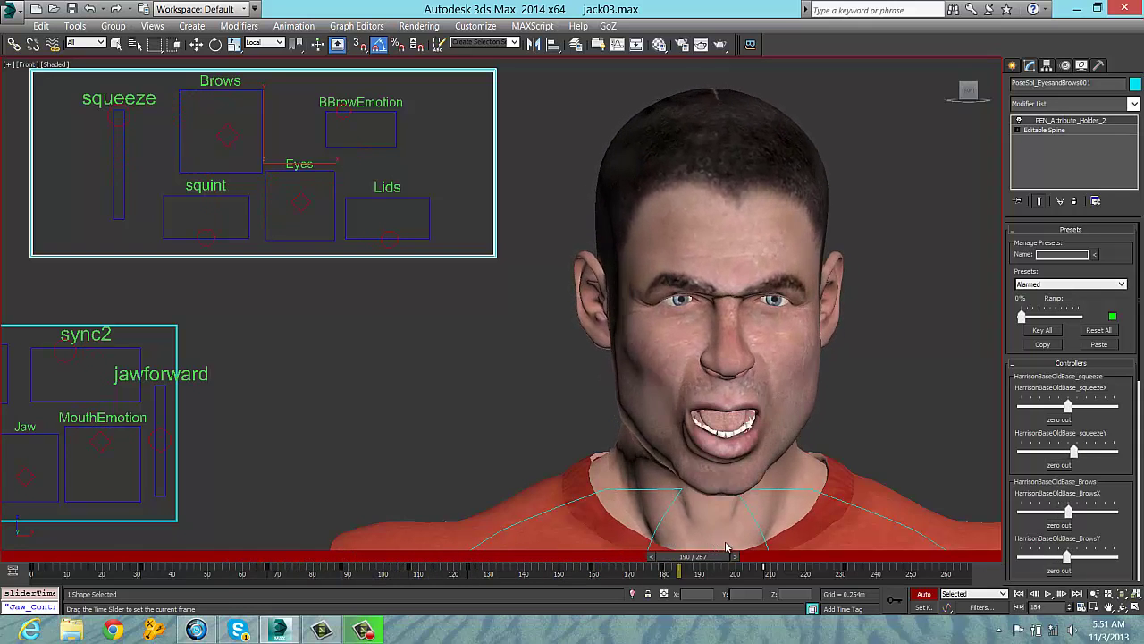